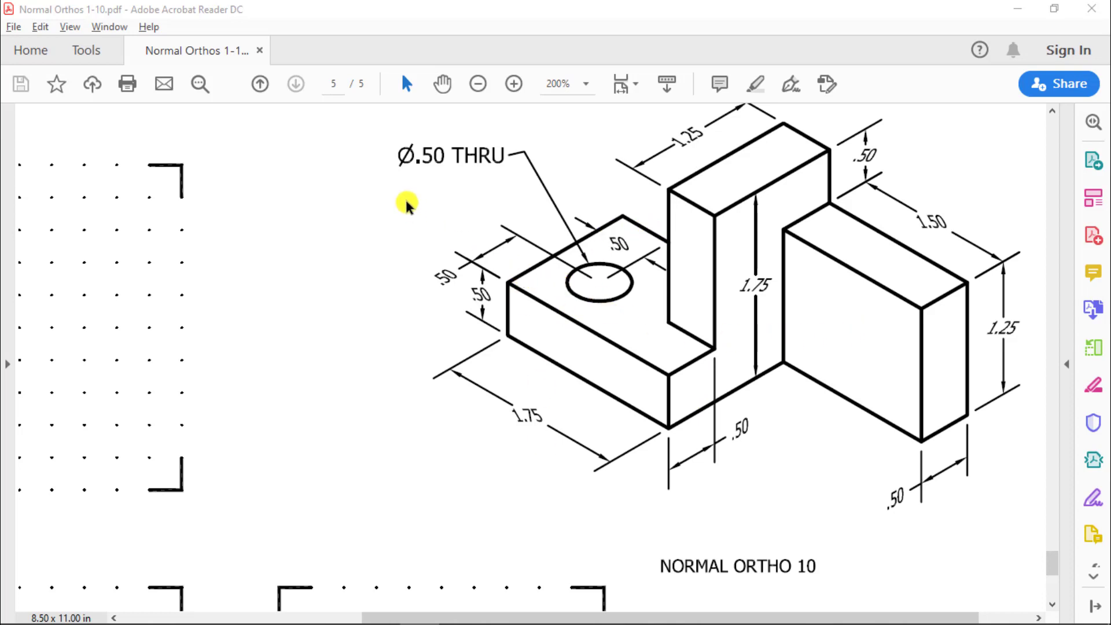
- Start a new 2D sketch on the horizontal XZ plane
{"action": "key", "text": "alt+Tab"}
{"action": "key", "text": "alt+Tab"}
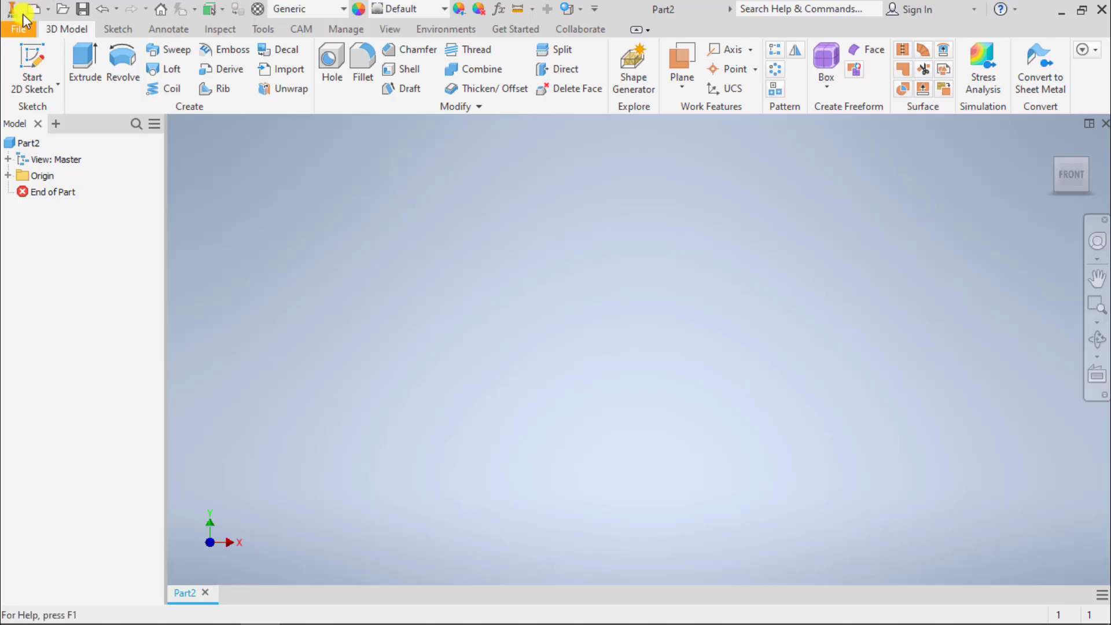
{"action": "left_click", "coordinate": [29, 57]}
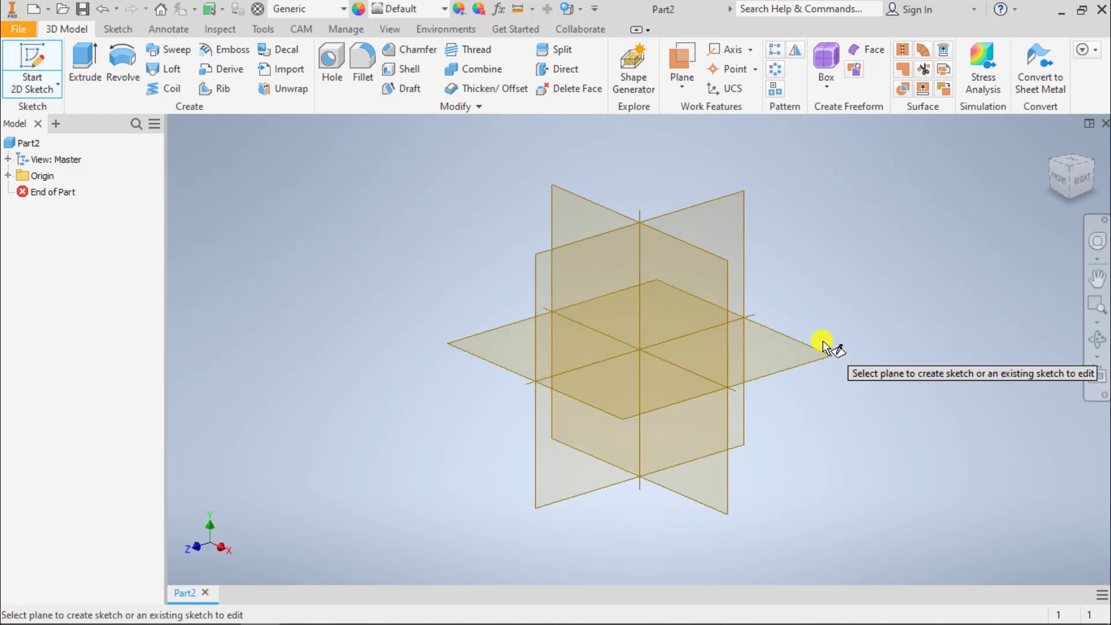
{"action": "left_click", "coordinate": [816, 362]}
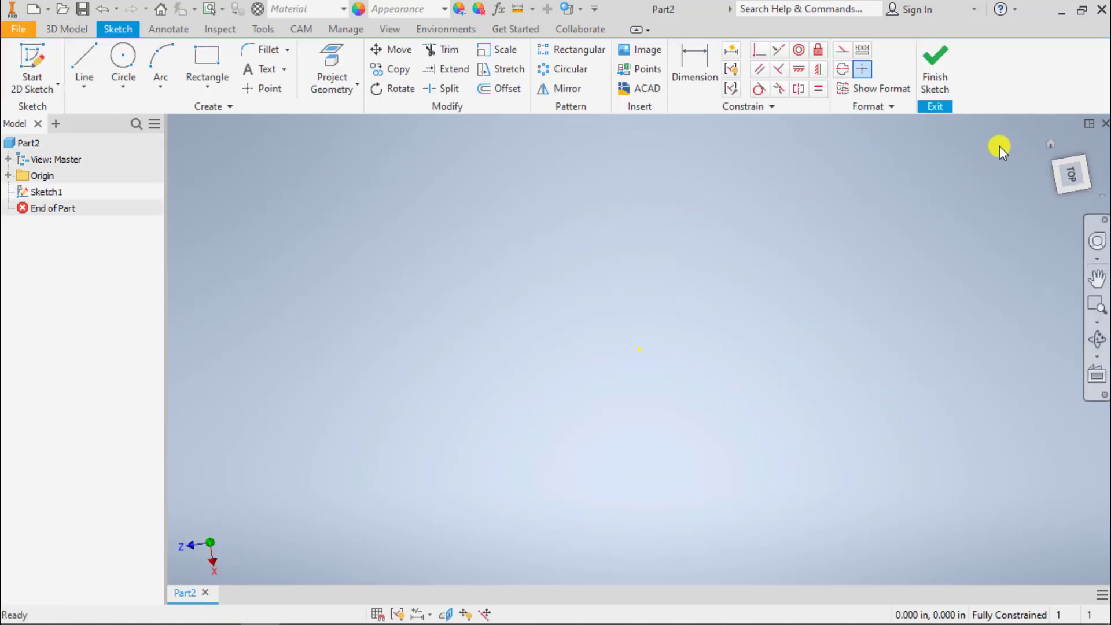
- Draw a centre-point rectangle at the origin, 1.75 in wide by 1.25 in high
{"action": "left_click", "coordinate": [185, 78]}
{"action": "left_click", "coordinate": [225, 177]}
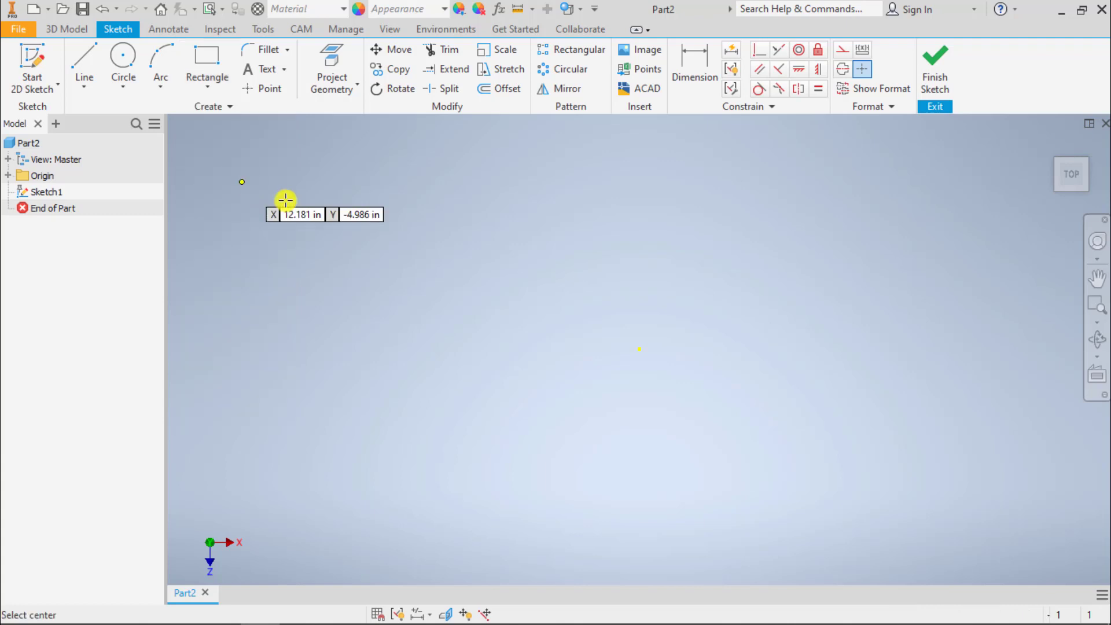
{"action": "left_click", "coordinate": [639, 348]}
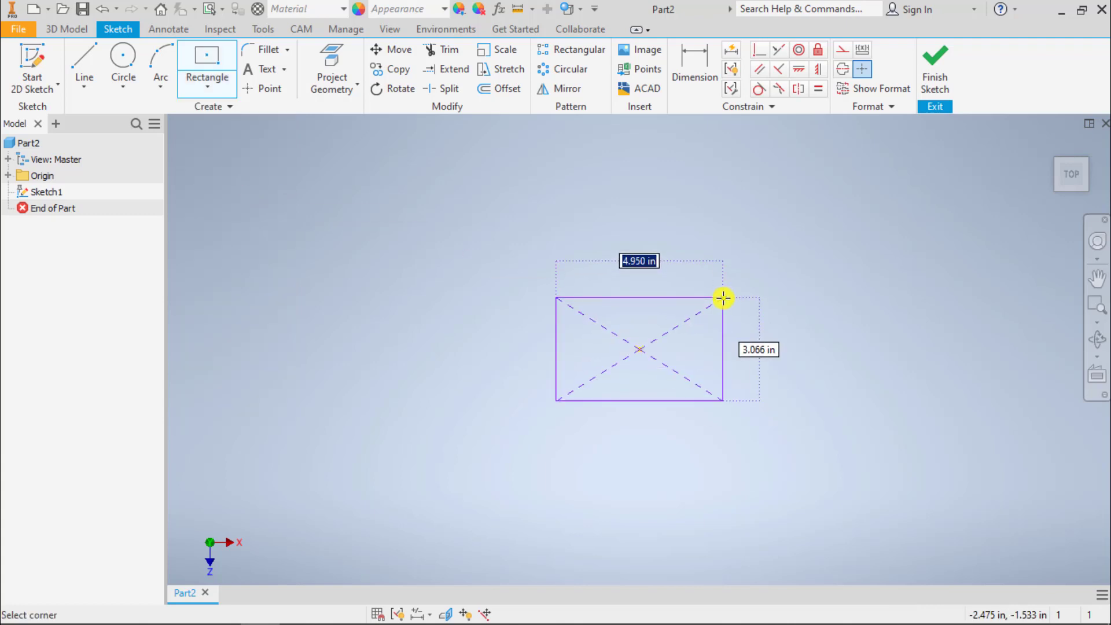
{"action": "type", "text": "1."}
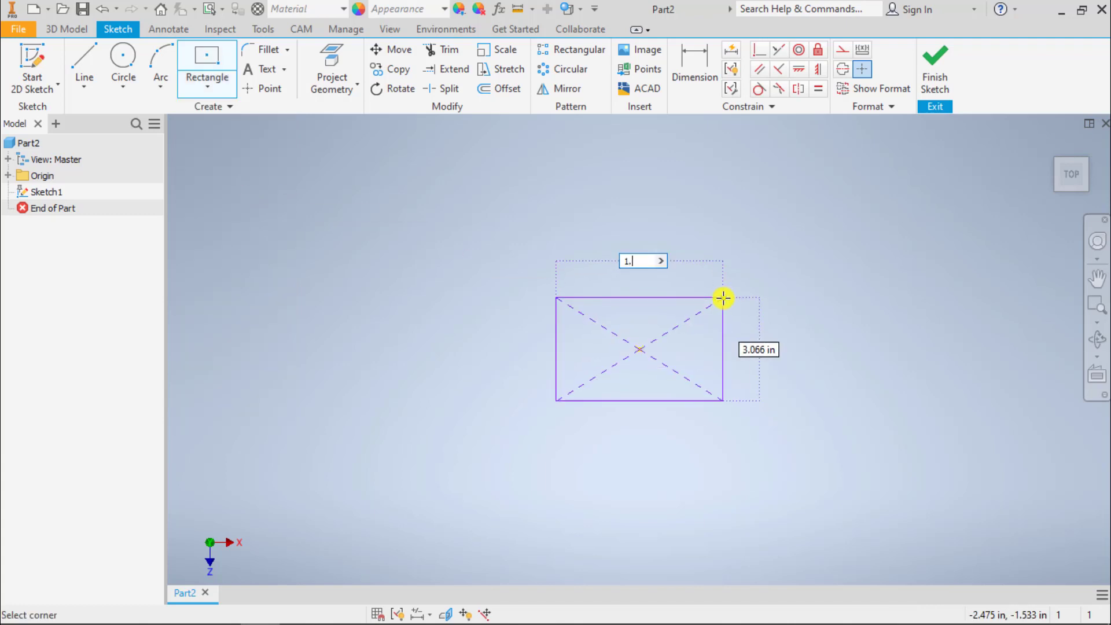
{"action": "key", "text": "alt+Tab"}
{"action": "key", "text": "alt+Tab"}
{"action": "key", "text": "Tab"}
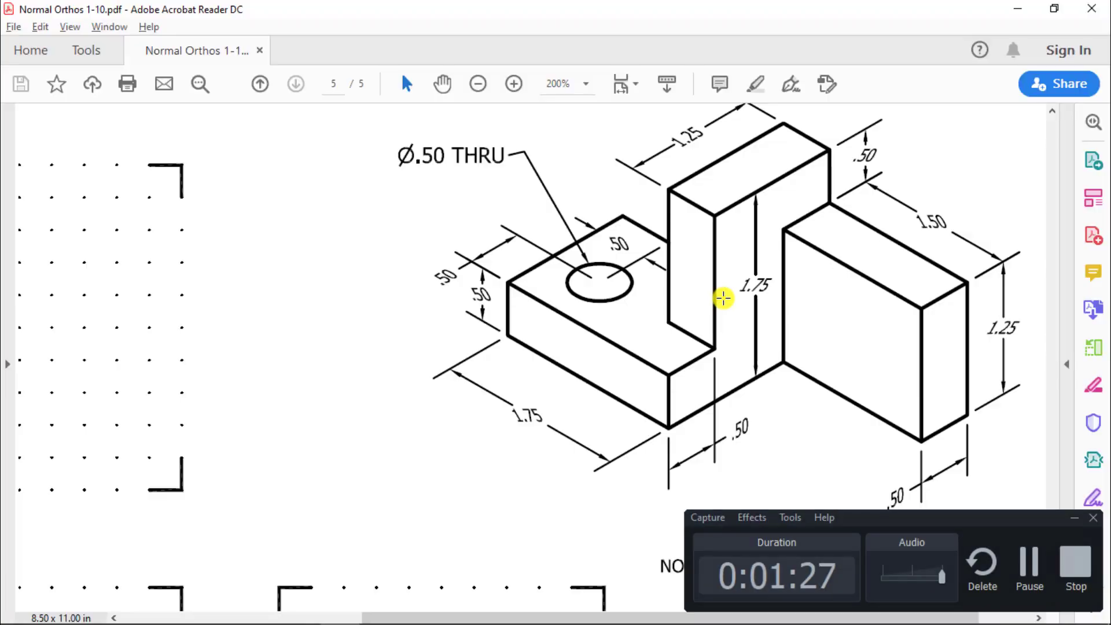
{"action": "key", "text": "alt+Tab"}
{"action": "key", "text": "Tab"}
{"action": "type", "text": "75"}
{"action": "key", "text": "Tab"}
{"action": "type", "text": "1.2"}
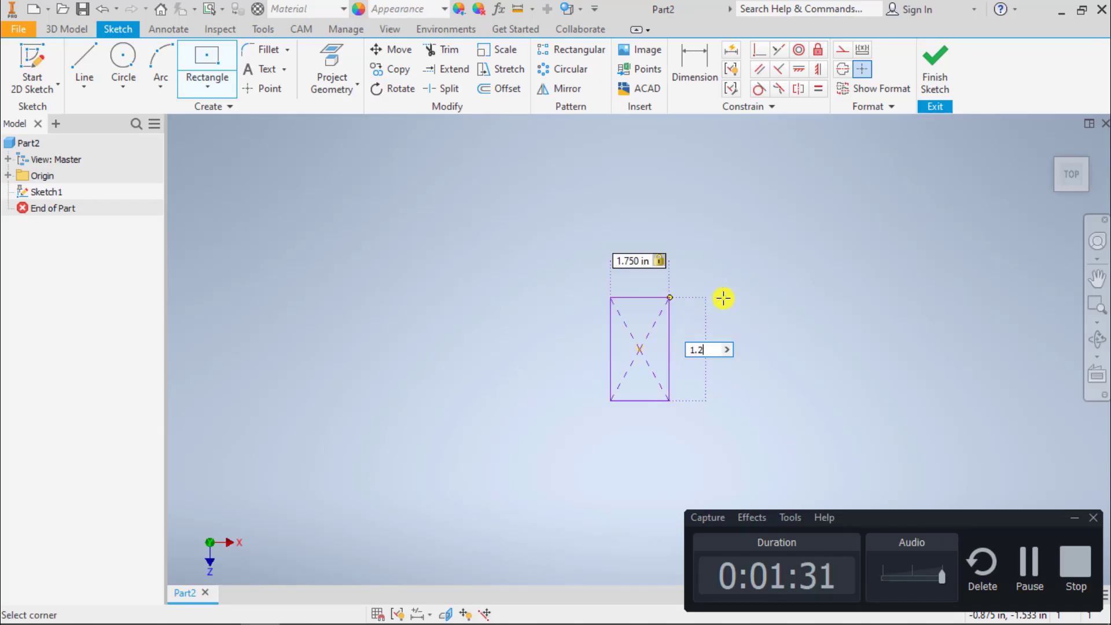
{"action": "type", "text": "50"}
{"action": "key", "text": "Return"}
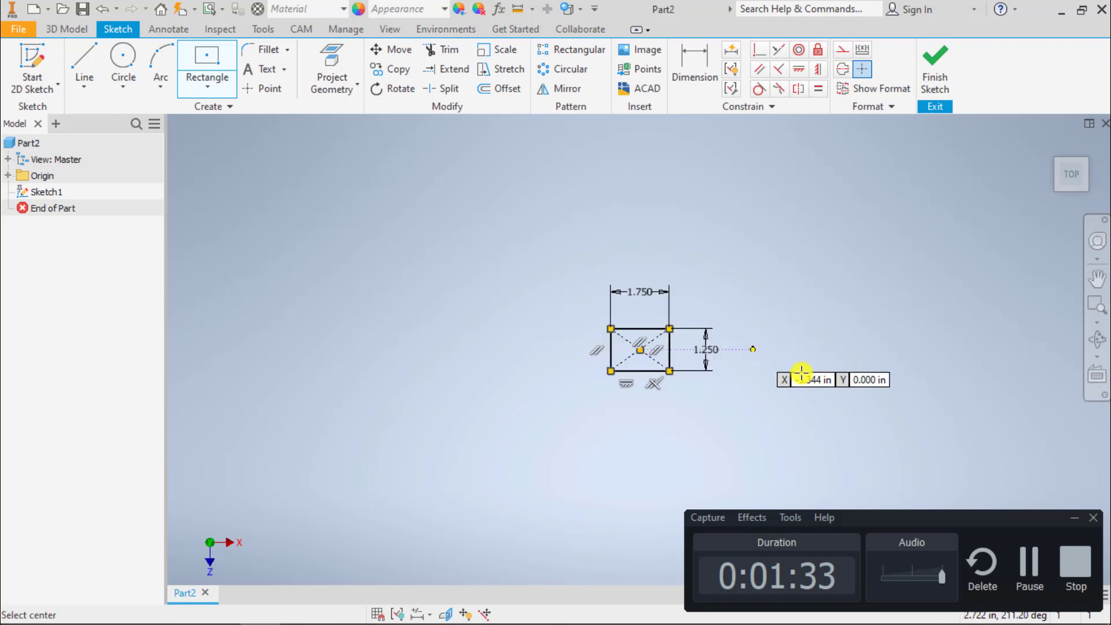
{"action": "left_click", "coordinate": [1075, 518]}
{"action": "key", "text": "Escape"}
- Finish the sketch and extrude the rectangle 0.5 in into a solid block
{"action": "key", "text": "e"}
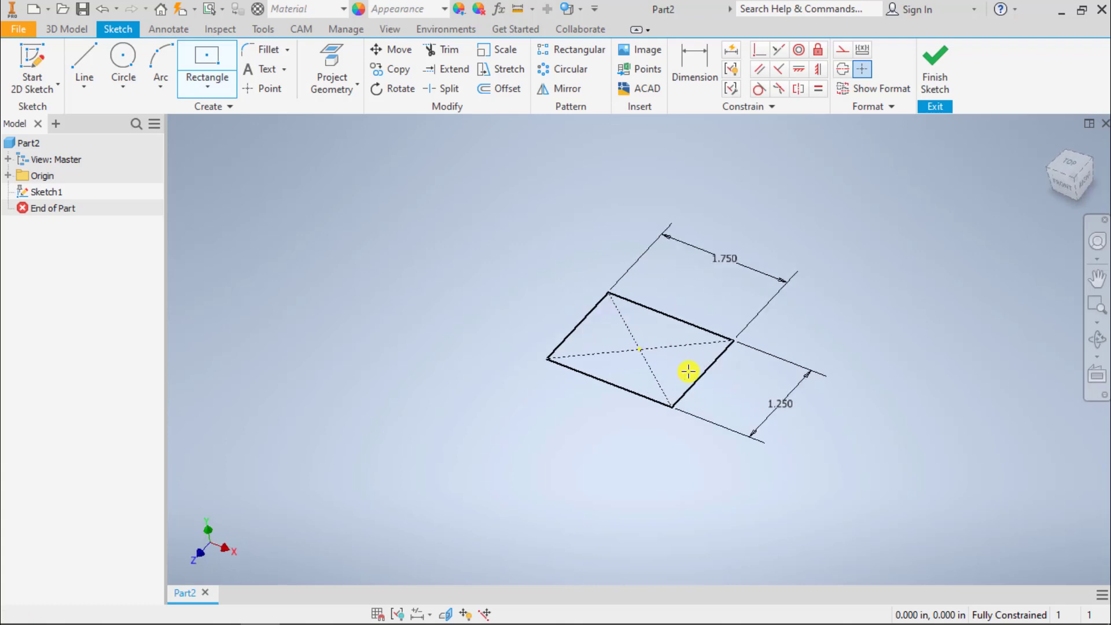
{"action": "scroll", "coordinate": [688, 371], "scroll_direction": "up", "scroll_amount": 5}
{"action": "type", "text": ".5"}
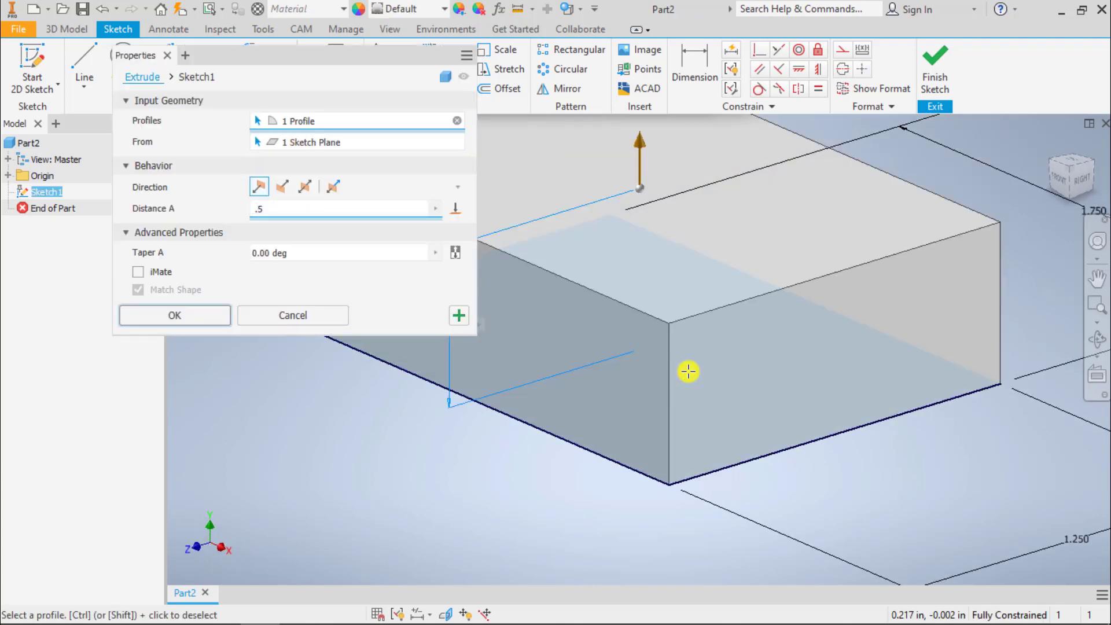
{"action": "left_click", "coordinate": [176, 318]}
{"action": "scroll", "coordinate": [451, 288], "scroll_direction": "down", "scroll_amount": 3}
{"action": "middle_click_drag", "start_coordinate": [416, 238], "coordinate": [397, 315]}
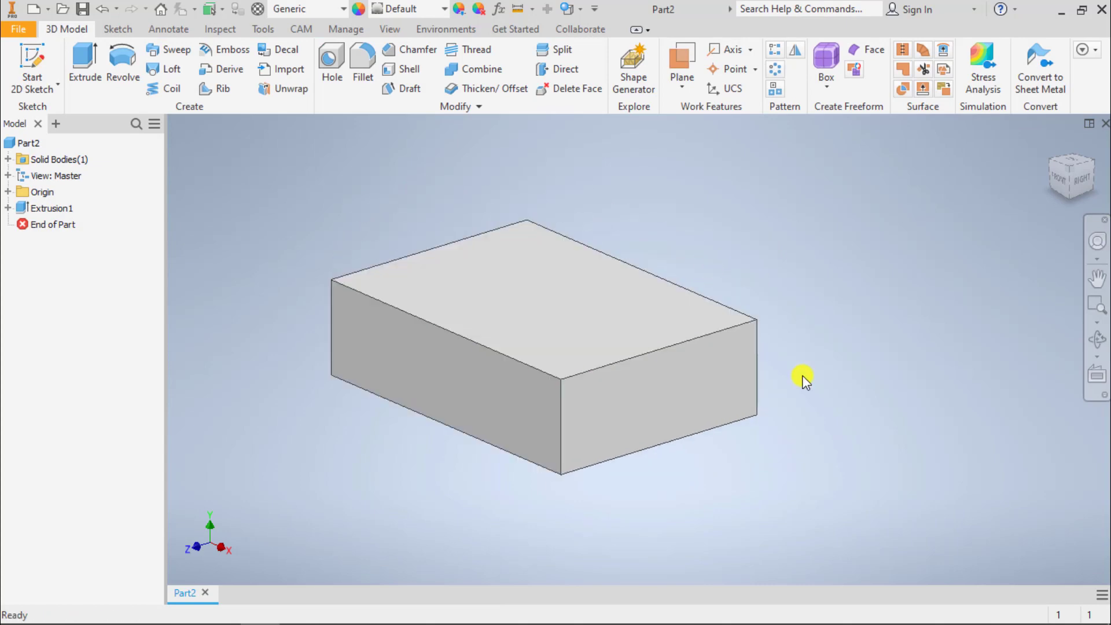
{"action": "key", "text": "alt+Tab"}
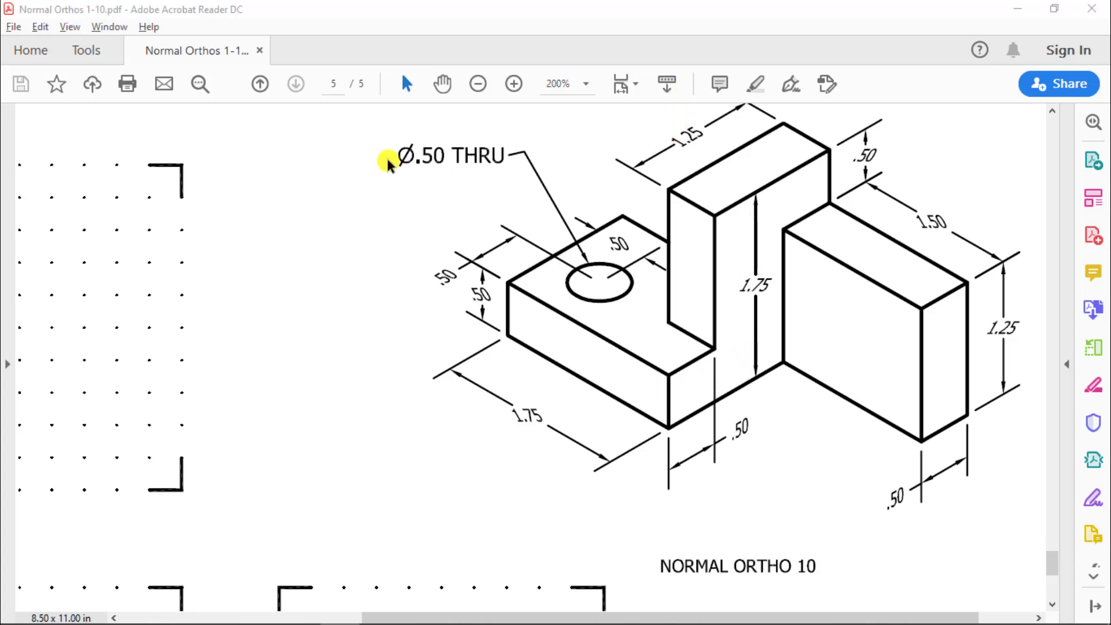
{"action": "key", "text": "alt+Tab"}
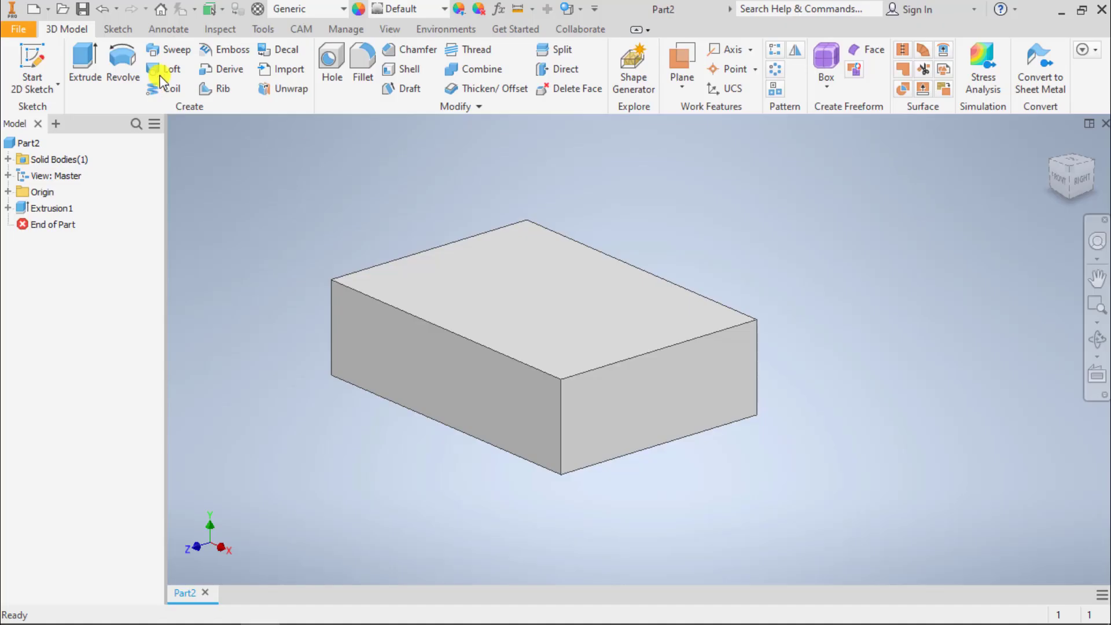
- On the block's right side face, draw a two-point rectangle 1.25 × 1.75 in from the bottom edge
{"action": "left_click", "coordinate": [32, 64]}
{"action": "left_click", "coordinate": [698, 402]}
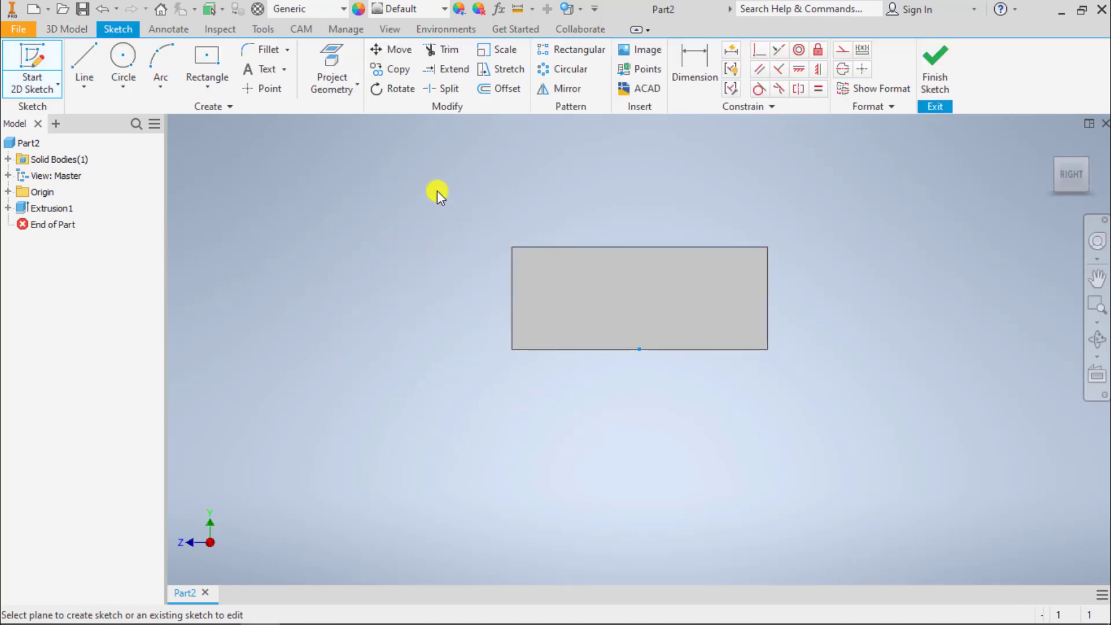
{"action": "left_click", "coordinate": [210, 84]}
{"action": "left_click", "coordinate": [224, 117]}
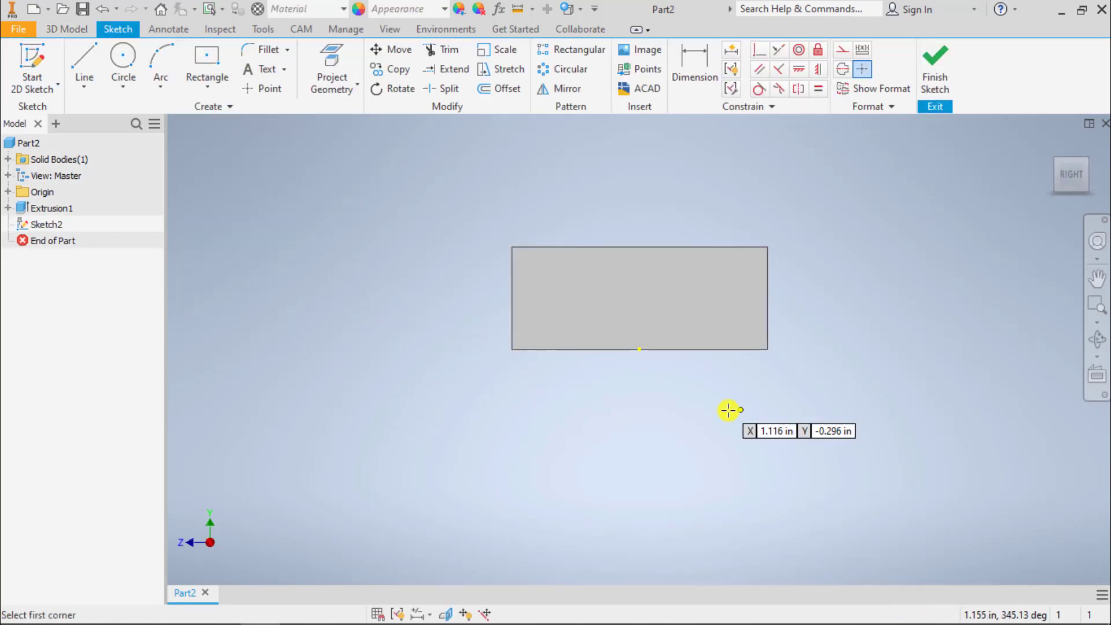
{"action": "left_click", "coordinate": [575, 349]}
{"action": "type", "text": "1.25"}
{"action": "key", "text": "Tab"}
{"action": "type", "text": "1.75"}
{"action": "key", "text": "Return"}
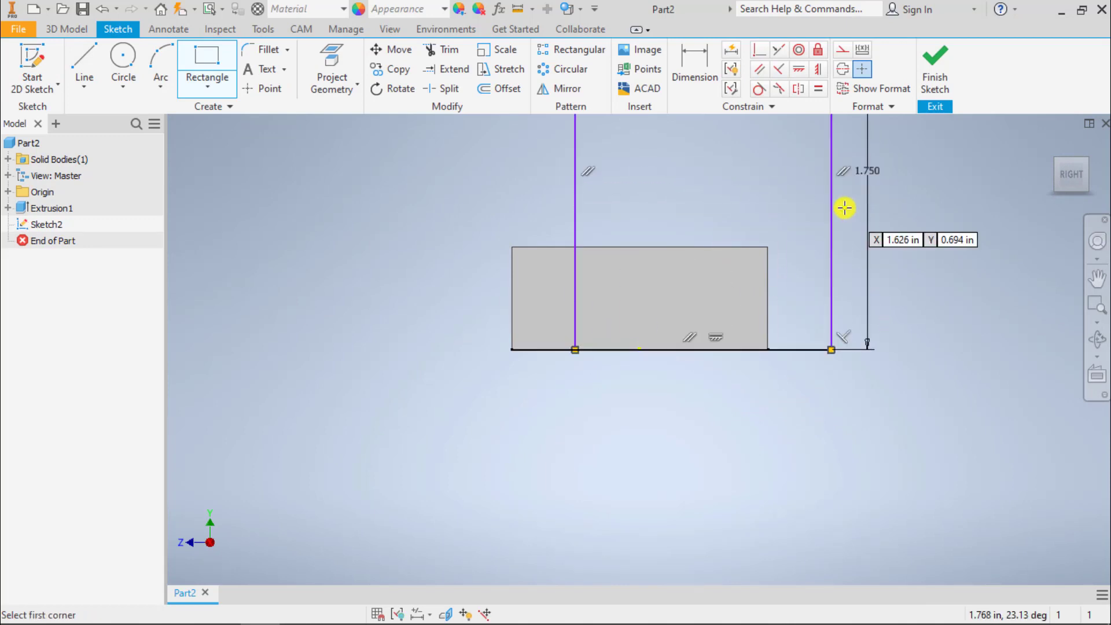
{"action": "key", "text": "Escape"}
- Dimension the rectangle 0.5 in from the block's edge, then return to the isometric view
{"action": "key", "text": "d"}
{"action": "left_click", "coordinate": [767, 311]}
{"action": "left_click", "coordinate": [833, 323]}
{"action": "left_click", "coordinate": [795, 400]}
{"action": "type", "text": ".5"}
{"action": "key", "text": "Return"}
{"action": "key", "text": "F2"}
{"action": "left_click_drag", "start_coordinate": [565, 378], "coordinate": [526, 409]}
{"action": "scroll", "coordinate": [526, 409], "scroll_direction": "down", "scroll_amount": 3}
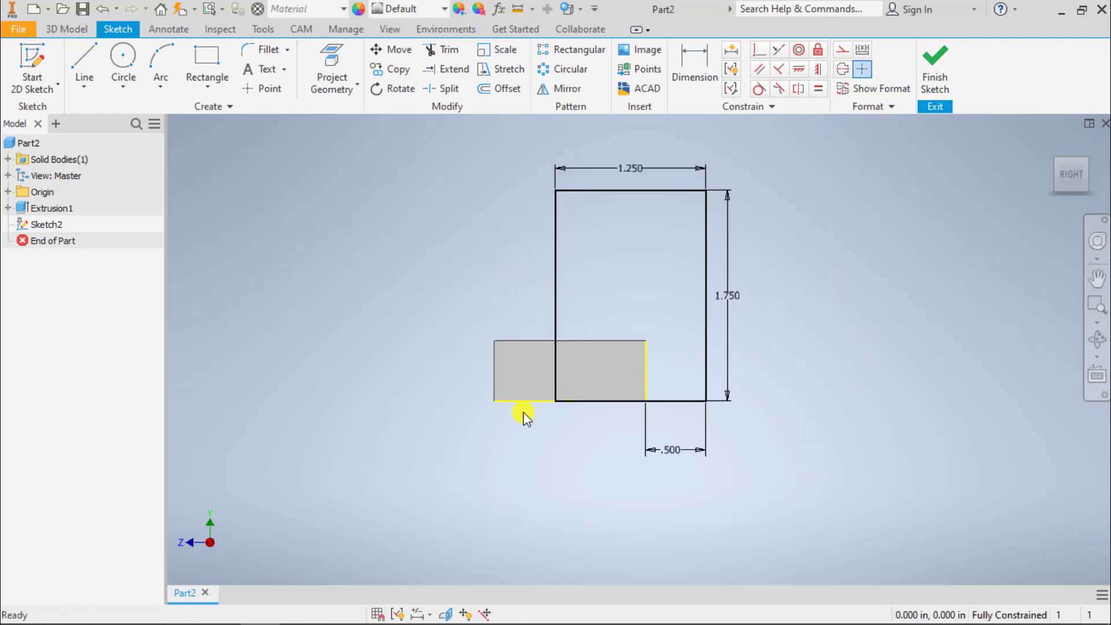
{"action": "middle_click_drag", "start_coordinate": [503, 339], "coordinate": [517, 362], "text": "shift"}
{"action": "key", "text": "F6"}
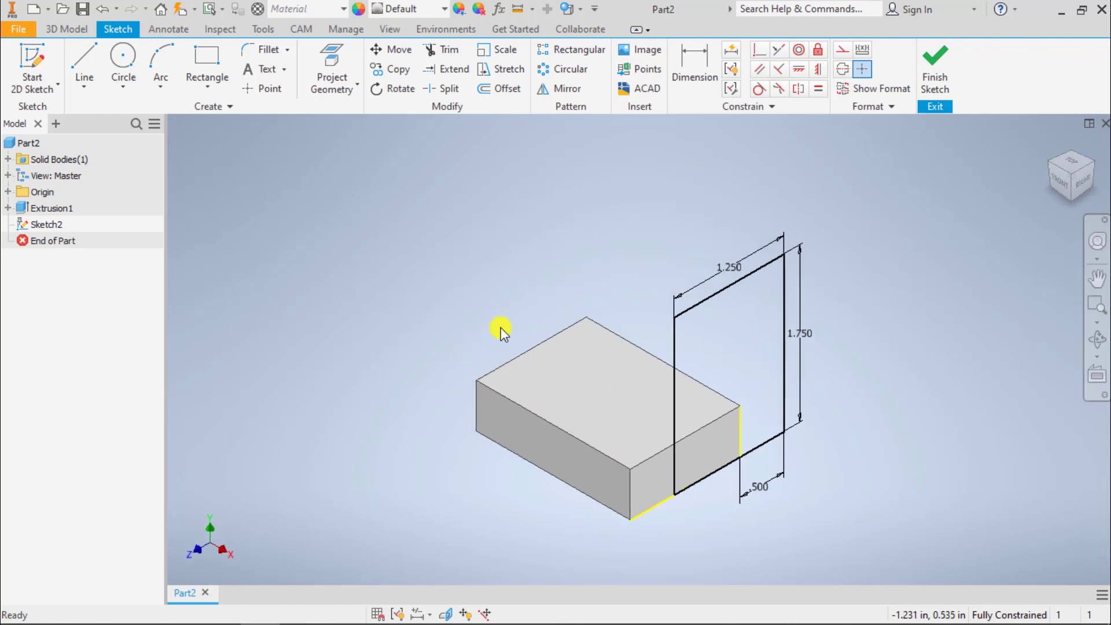
- Finish the sketch and extrude it 0.5 in, flipped back over the block
{"action": "left_click", "coordinate": [923, 53]}
{"action": "left_click", "coordinate": [100, 55]}
{"action": "left_click", "coordinate": [280, 187]}
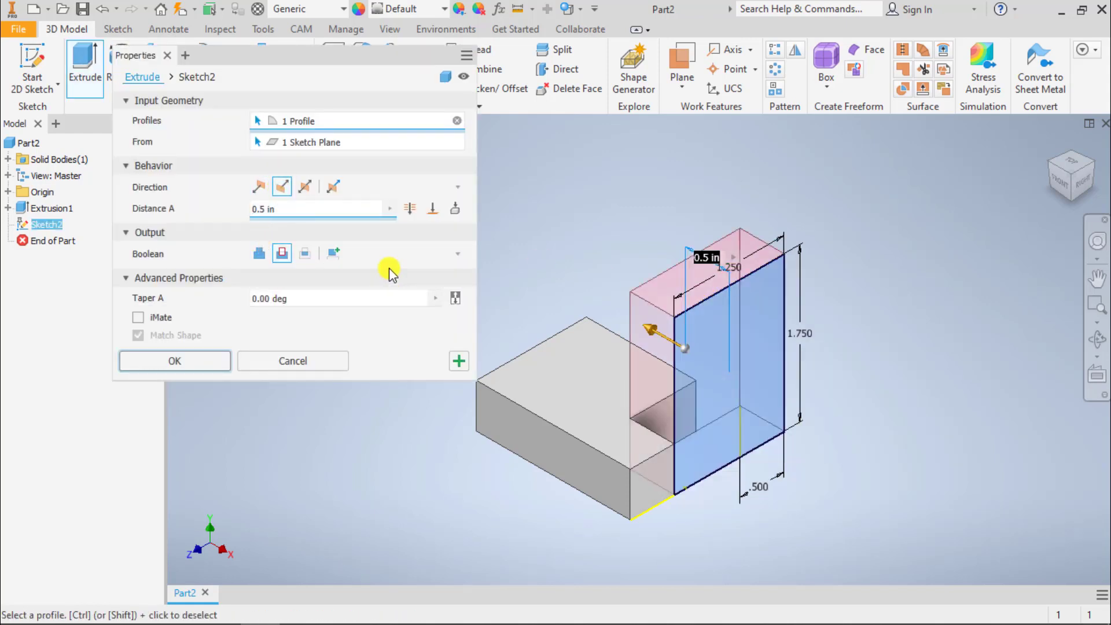
{"action": "left_click", "coordinate": [216, 358]}
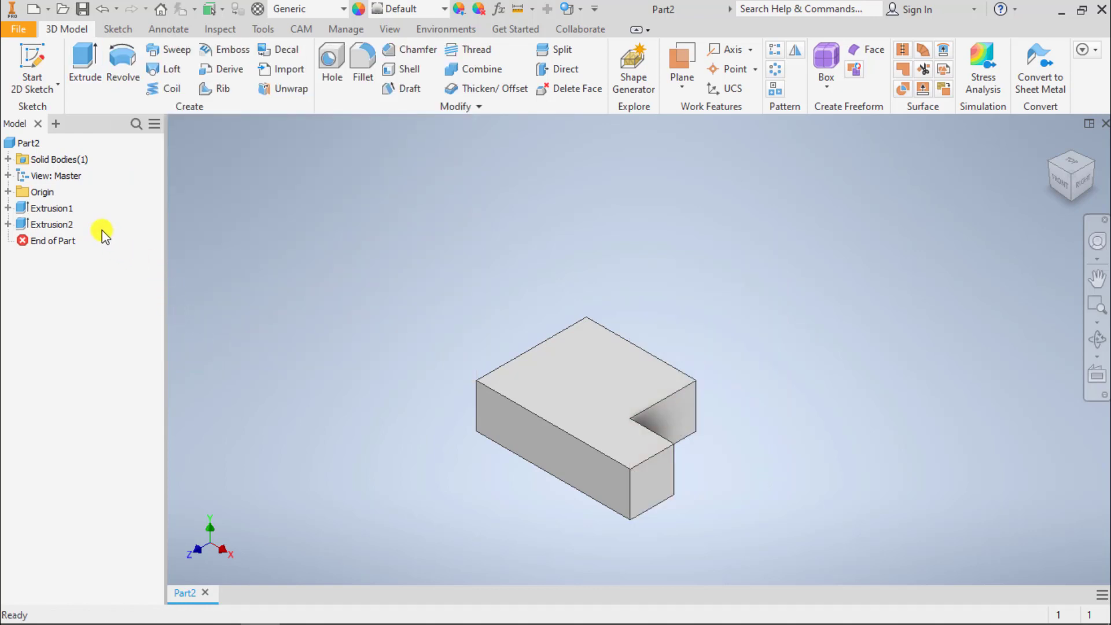
- Edit Extrusion2 and change its Boolean from Cut to Join
{"action": "left_click", "coordinate": [68, 226]}
{"action": "double_click", "coordinate": [67, 225]}
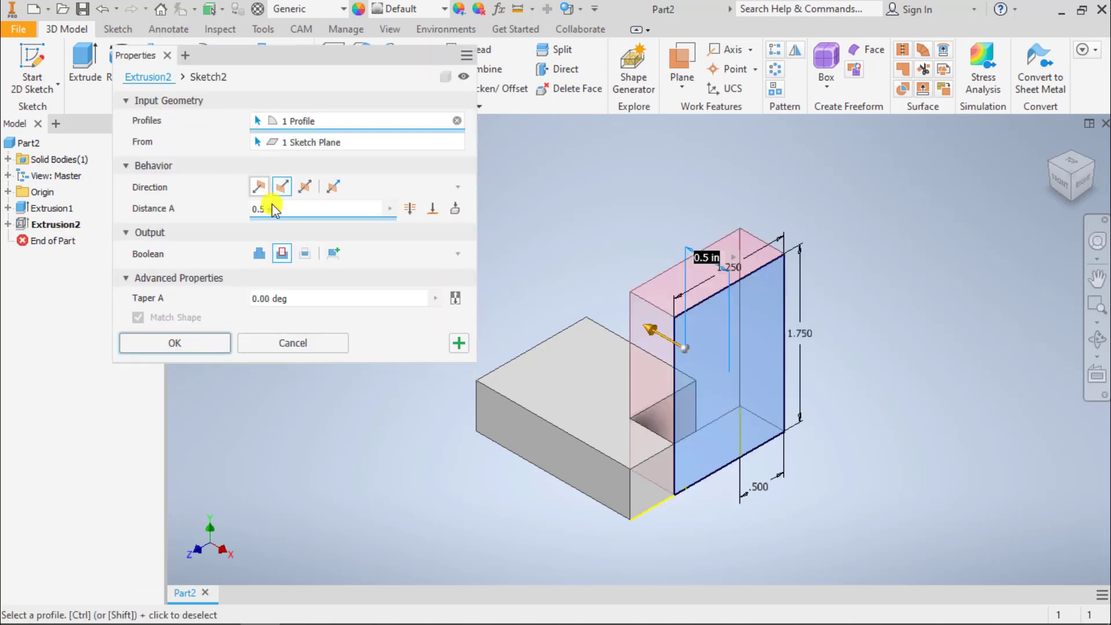
{"action": "left_click", "coordinate": [262, 255]}
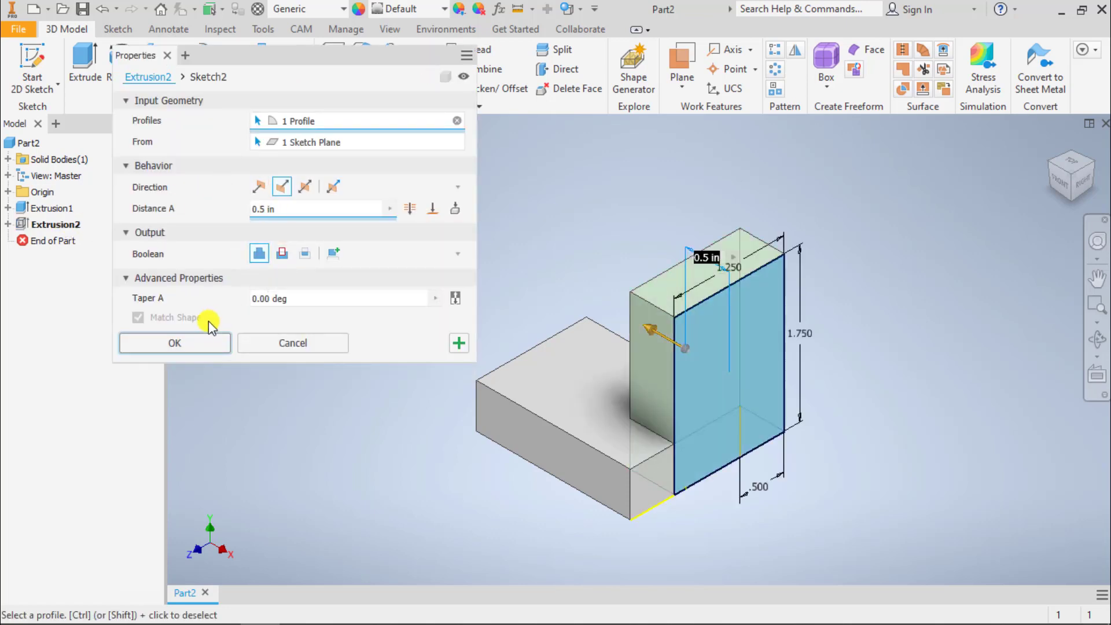
{"action": "left_click", "coordinate": [209, 339]}
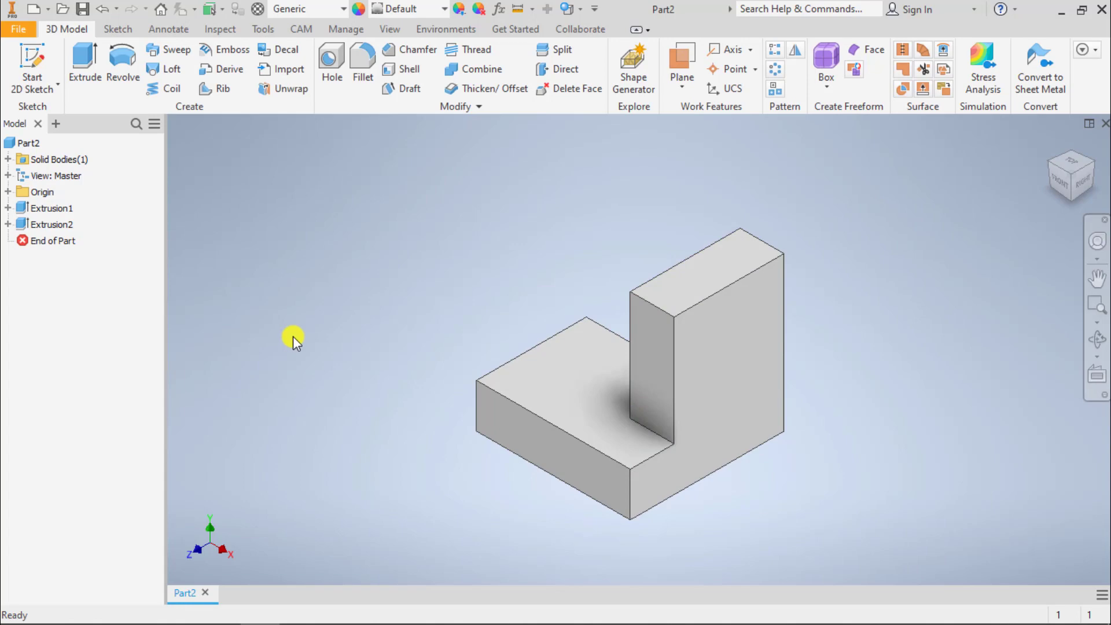
- Check the side block's 1.50 × 1.25 × .50 dimensions on the PDF drawing, then return to Inventor
{"action": "key", "text": "alt+Tab"}
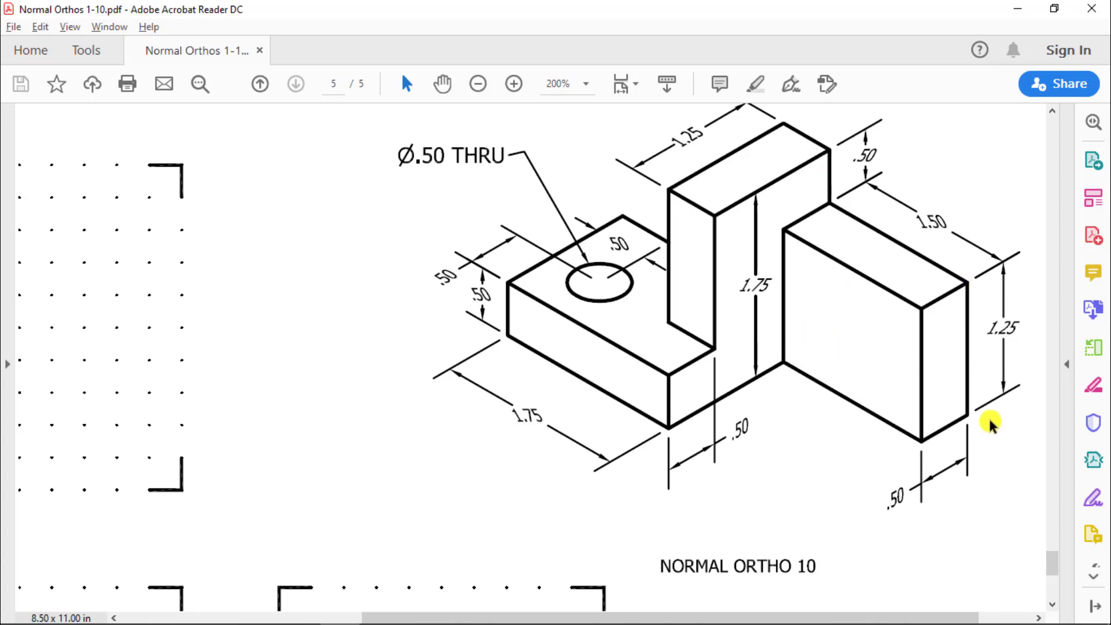
{"action": "key", "text": "alt+Tab"}
- On the L-shaped side face, sketch a 0.5 × 1.25 in rectangle and verify against the PDF
{"action": "left_click", "coordinate": [32, 66]}
{"action": "left_click", "coordinate": [747, 362]}
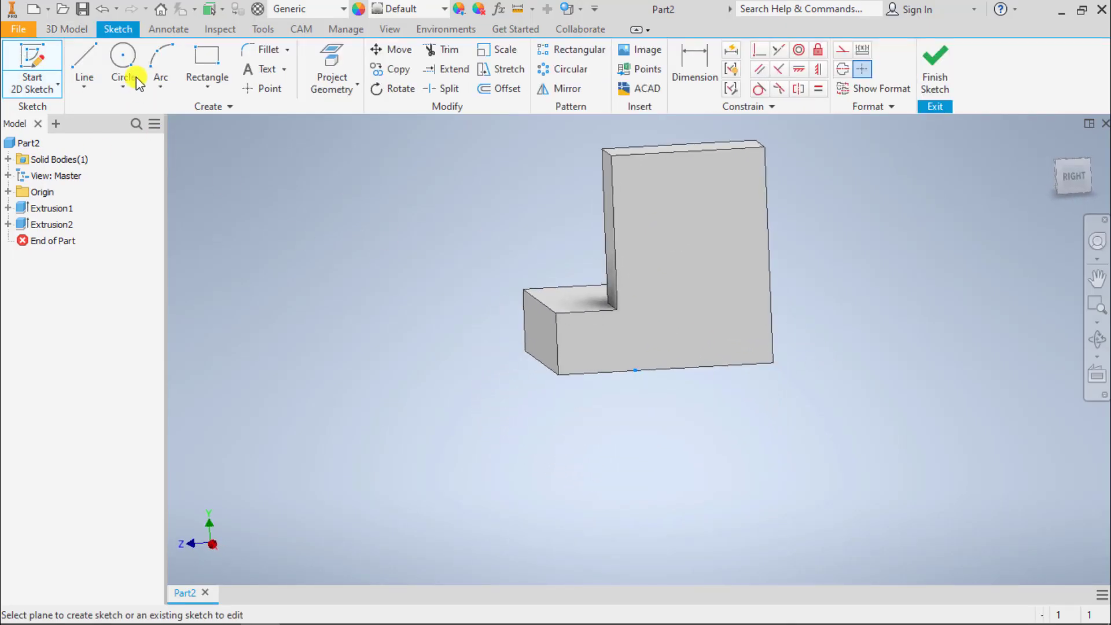
{"action": "key", "text": "r"}
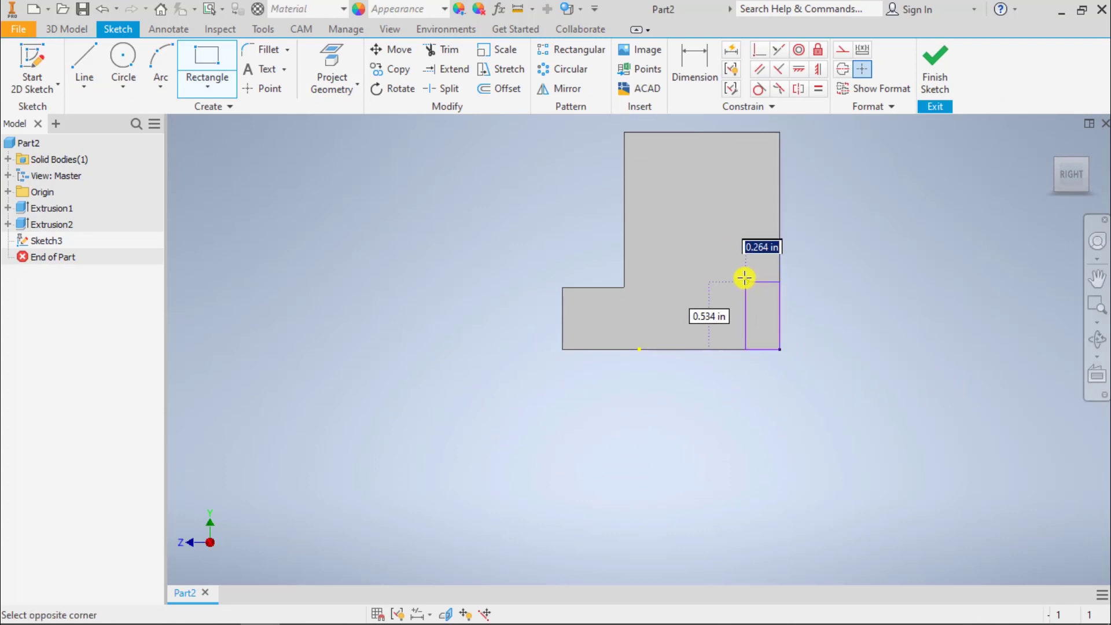
{"action": "type", "text": "0.5"}
{"action": "key", "text": "Tab"}
{"action": "type", "text": "1.25"}
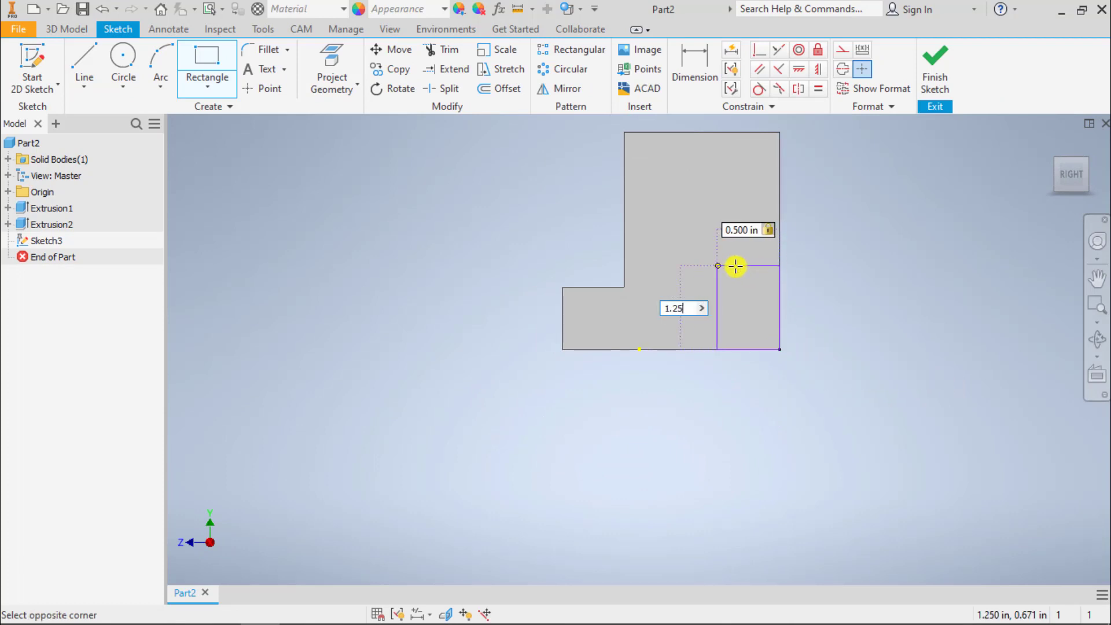
{"action": "key", "text": "Tab"}
{"action": "key", "text": "Return"}
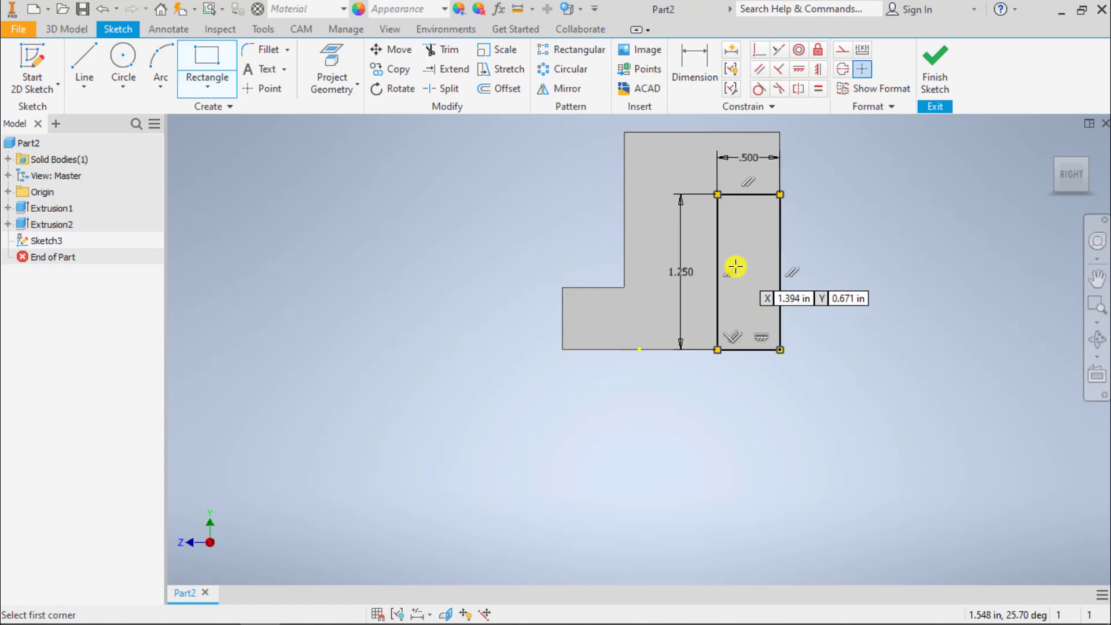
{"action": "key", "text": "alt+Tab"}
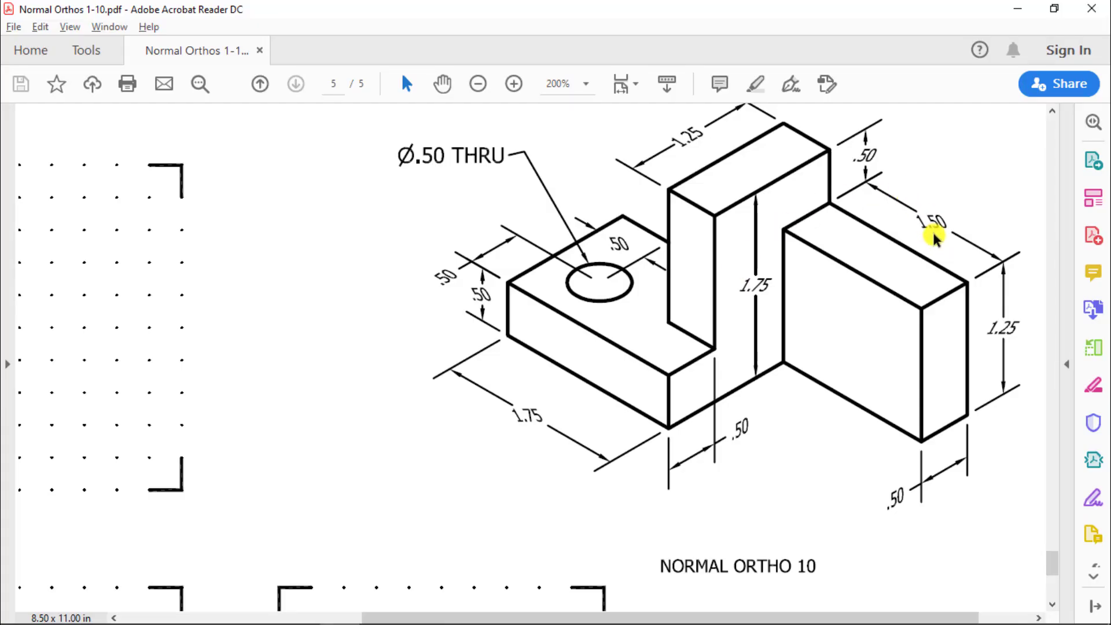
{"action": "key", "text": "alt+Tab"}
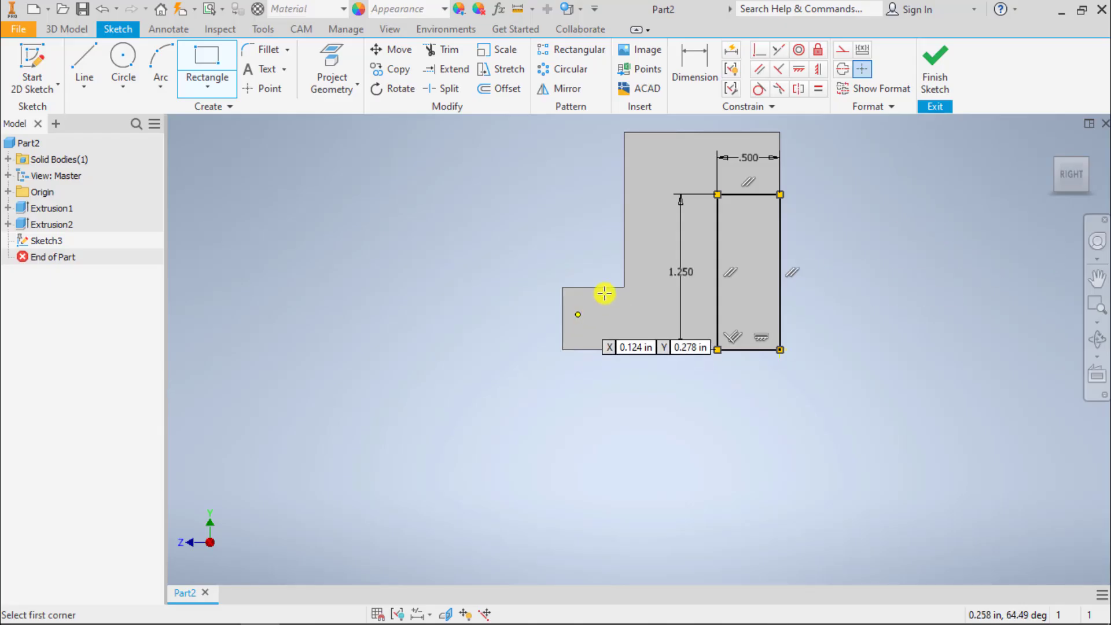
- Finish Sketch3 and extrude the 0.5 × 1.25 rectangle 1.5 in to create the side block
{"action": "key", "text": "e"}
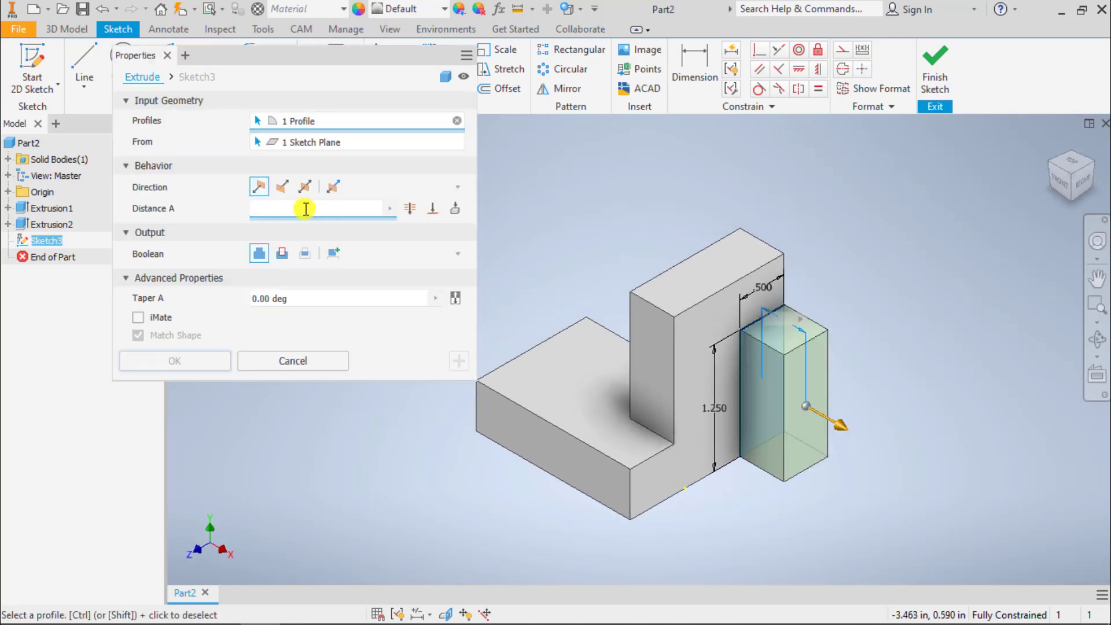
{"action": "type", "text": "1.5"}
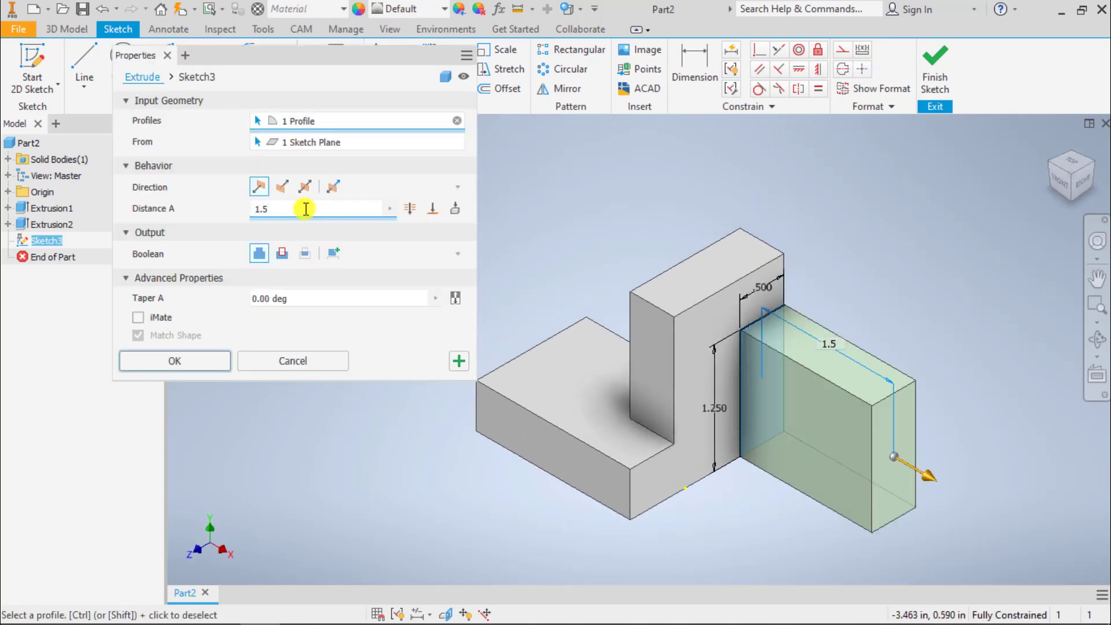
{"action": "double_click", "coordinate": [306, 209]}
{"action": "left_click", "coordinate": [186, 357]}
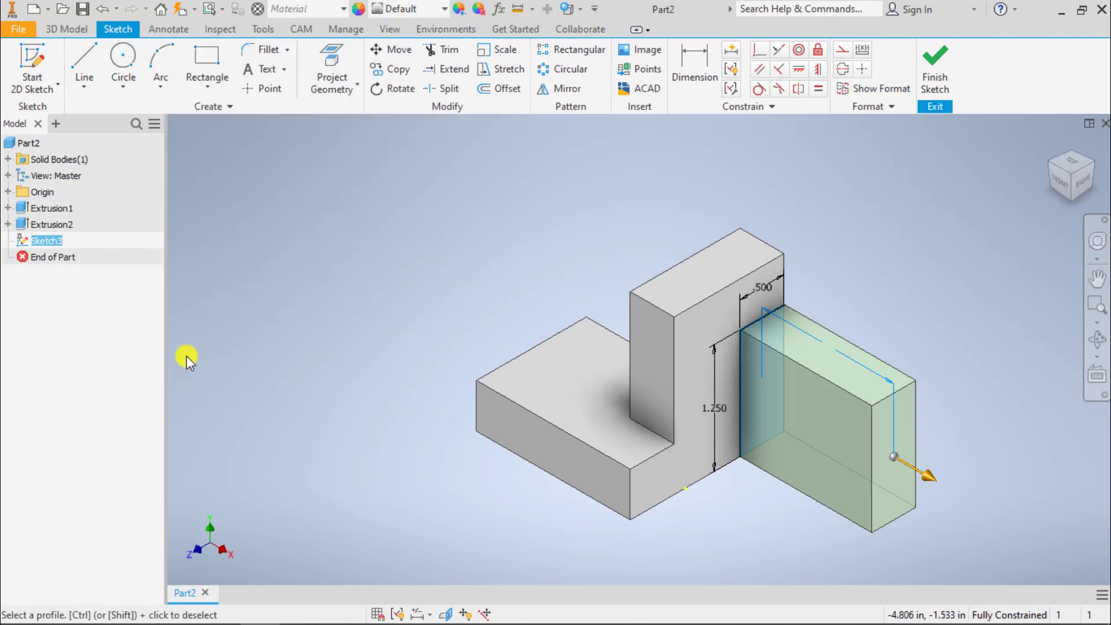
{"action": "middle_click_drag", "start_coordinate": [404, 258], "coordinate": [276, 212]}
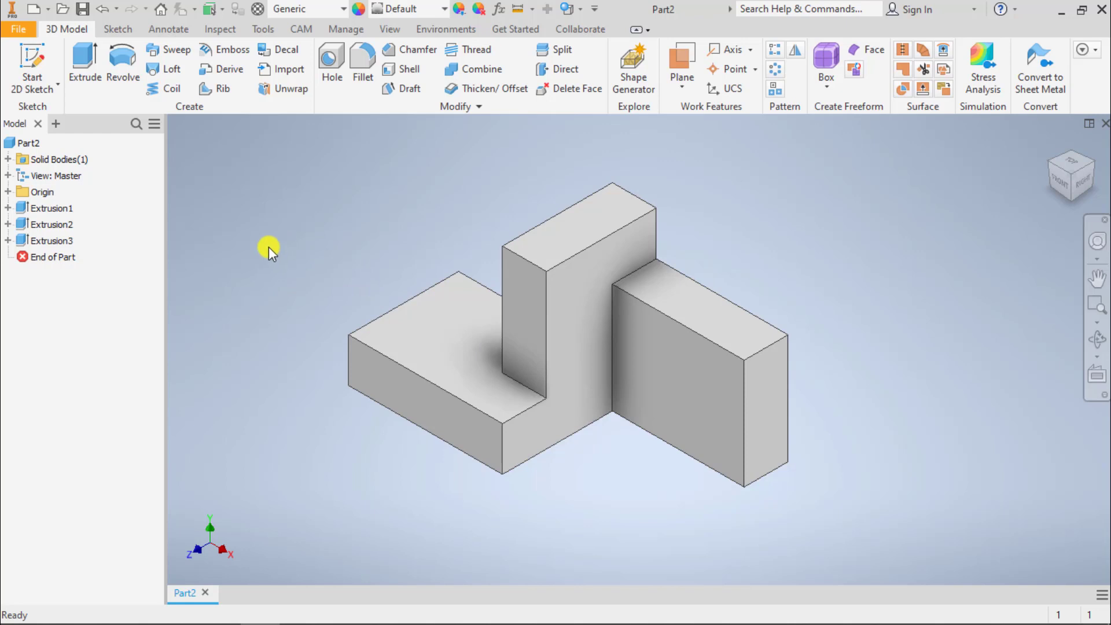
{"action": "scroll", "coordinate": [312, 349], "scroll_direction": "up", "scroll_amount": 2}
{"action": "scroll", "coordinate": [365, 248], "scroll_direction": "up", "scroll_amount": 3}
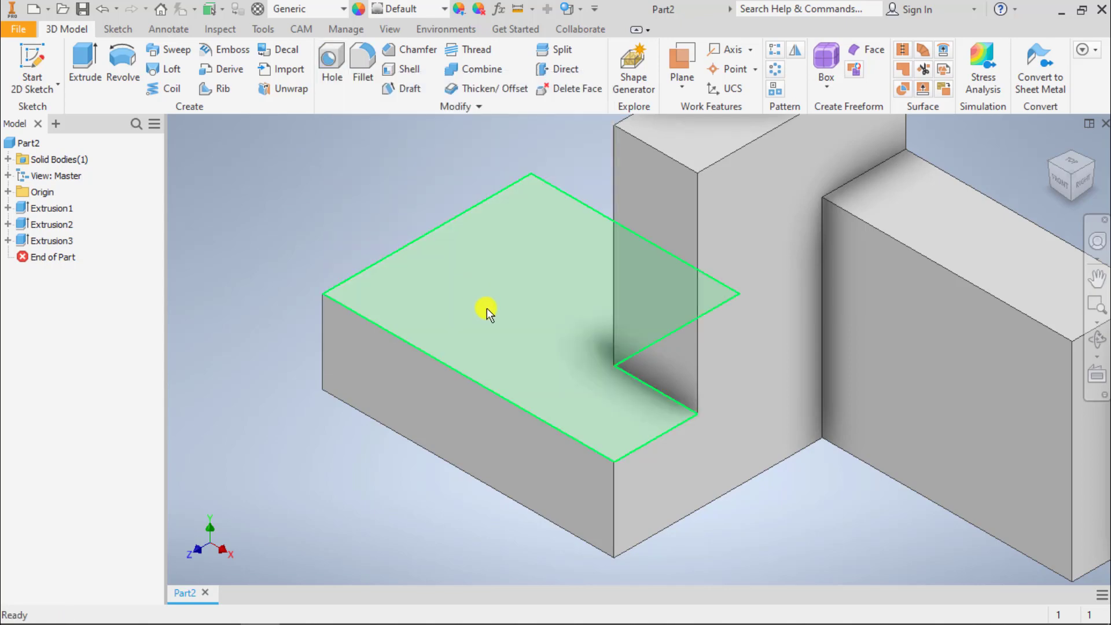
- Start a sketch on the lower base's top face and place a point on it
{"action": "left_click", "coordinate": [32, 61]}
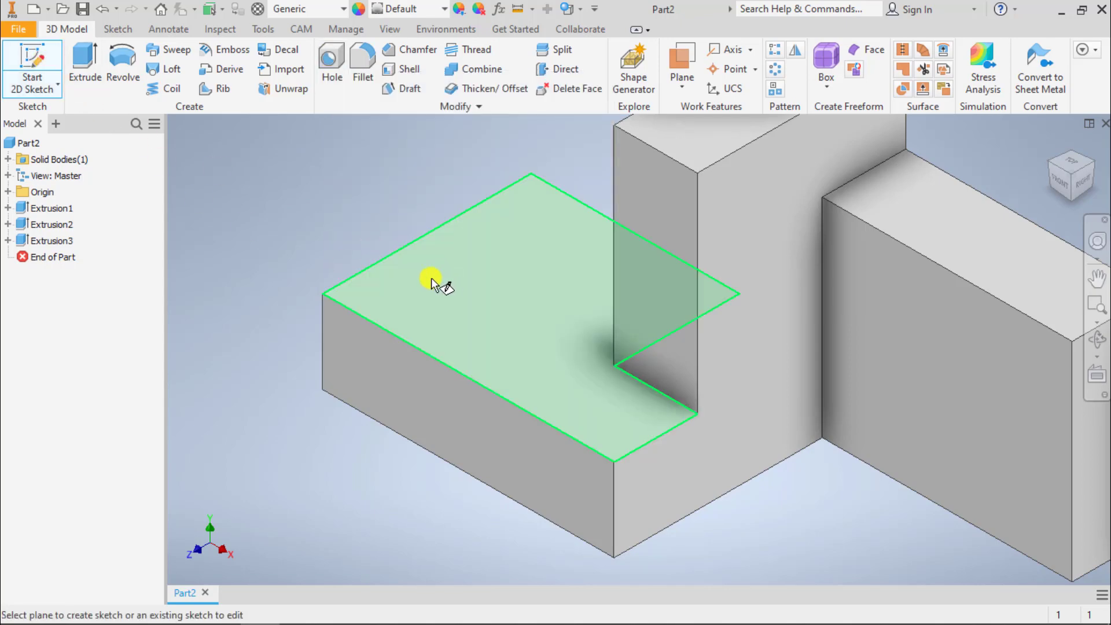
{"action": "left_click", "coordinate": [443, 301]}
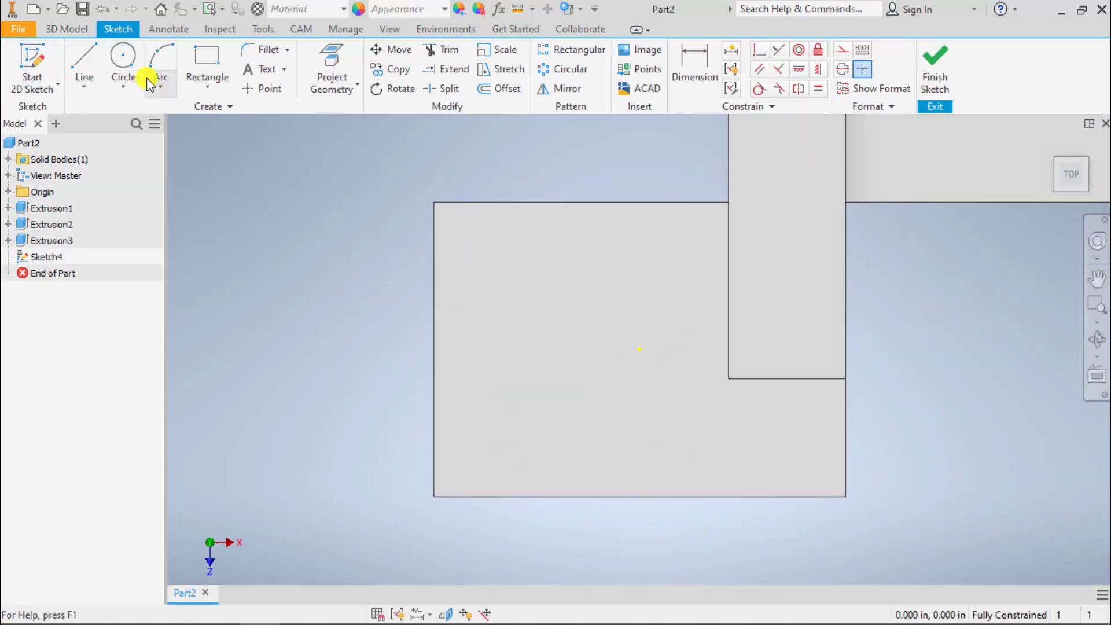
{"action": "left_click", "coordinate": [255, 88]}
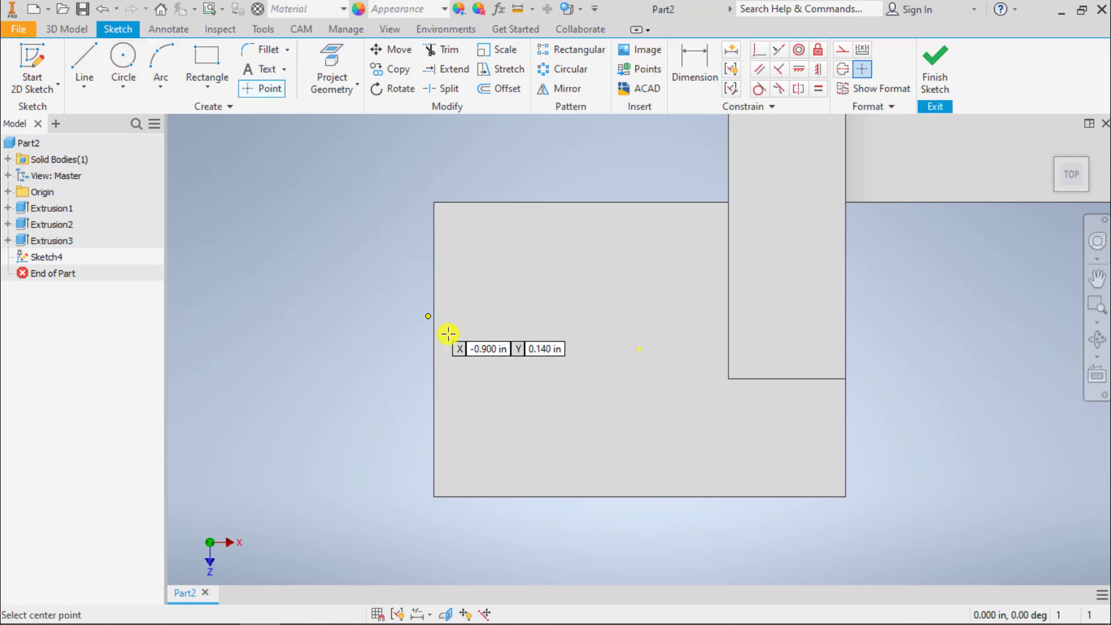
{"action": "left_click", "coordinate": [510, 423]}
- Dimension the point 0.5 in from the bottom and left edges, then finish the sketch
{"action": "key", "text": "Escape"}
{"action": "key", "text": "d"}
{"action": "left_click", "coordinate": [509, 422]}
{"action": "left_click", "coordinate": [517, 497]}
{"action": "left_click", "coordinate": [387, 459]}
{"action": "type", "text": ".5"}
{"action": "key", "text": "Return"}
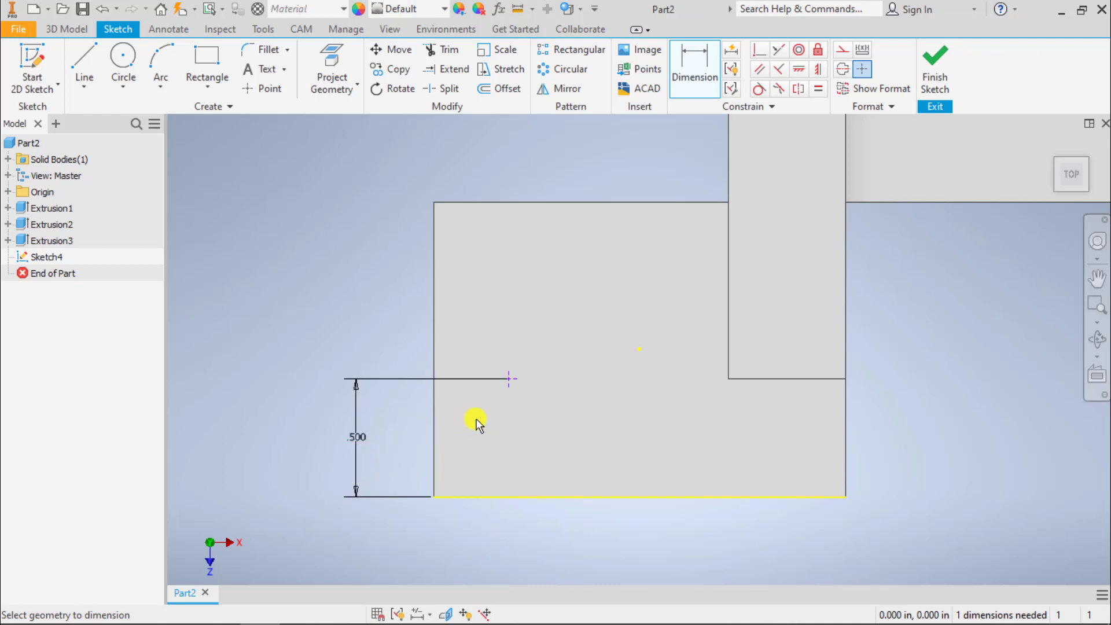
{"action": "left_click", "coordinate": [509, 379]}
{"action": "left_click", "coordinate": [435, 489]}
{"action": "left_click", "coordinate": [471, 527]}
{"action": "type", "text": ".5"}
{"action": "key", "text": "Return"}
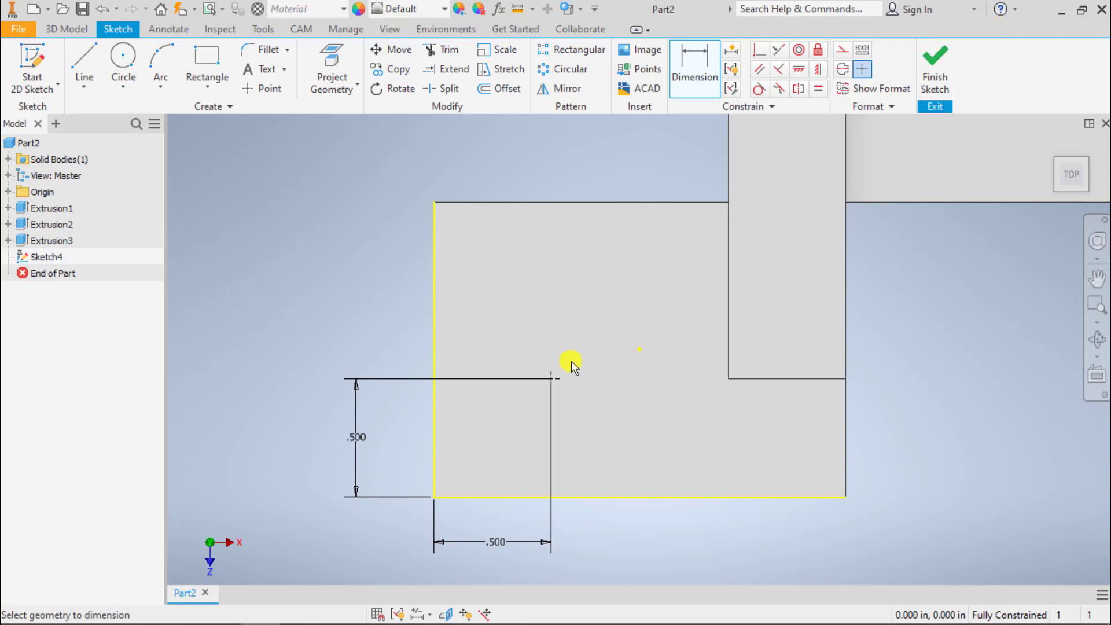
{"action": "left_click", "coordinate": [934, 69]}
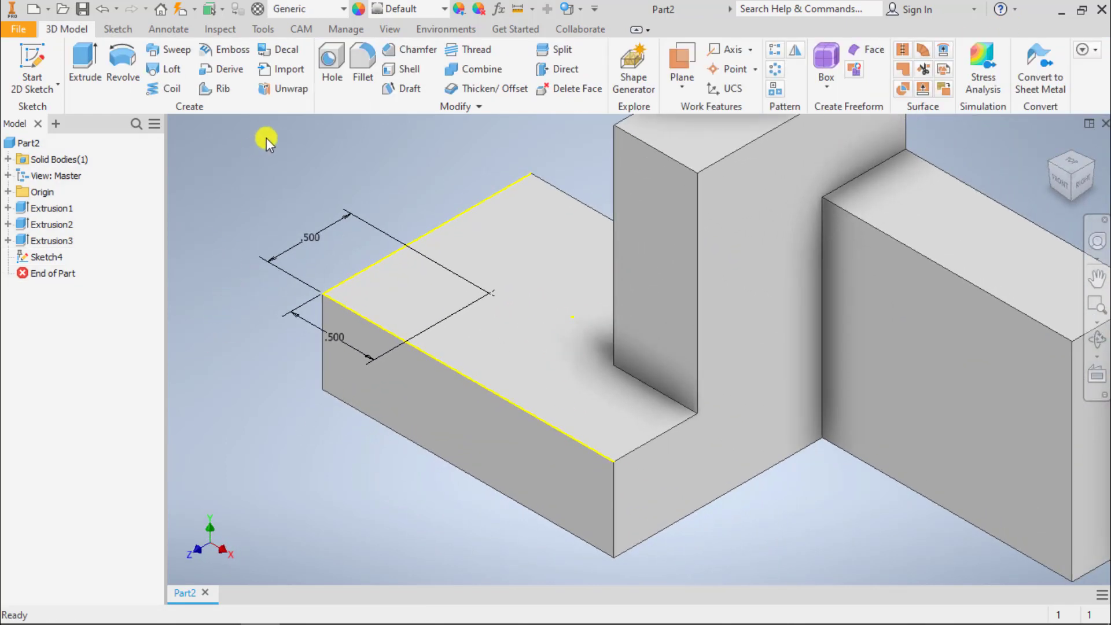
- Create a 0.5 in diameter Through All hole at the sketched point
{"action": "left_click", "coordinate": [331, 59]}
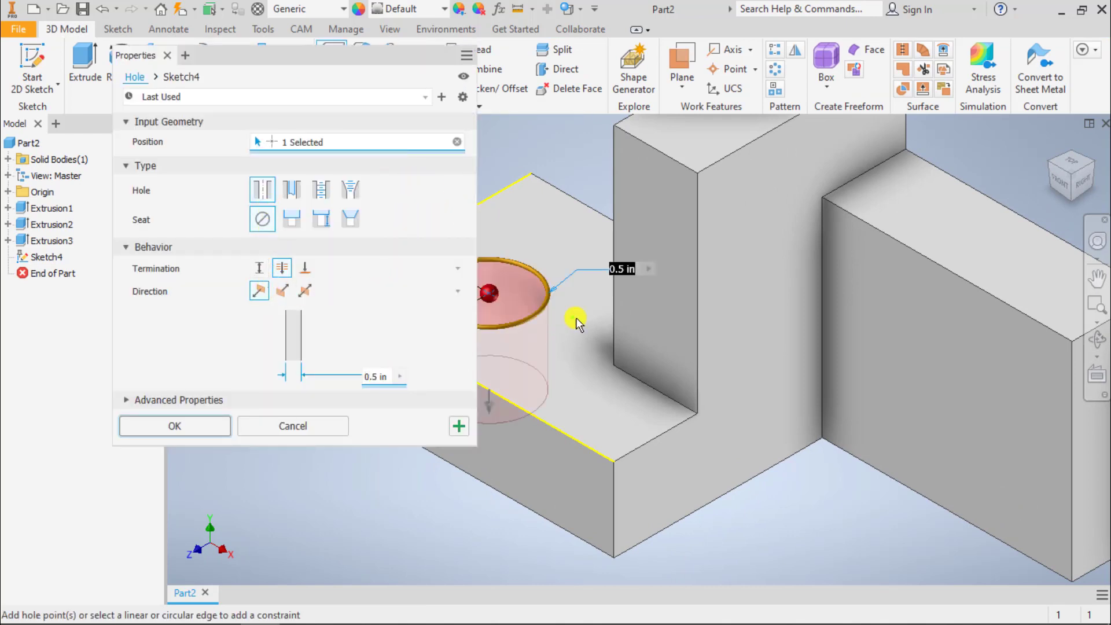
{"action": "middle_click_drag", "start_coordinate": [636, 452], "coordinate": [791, 438]}
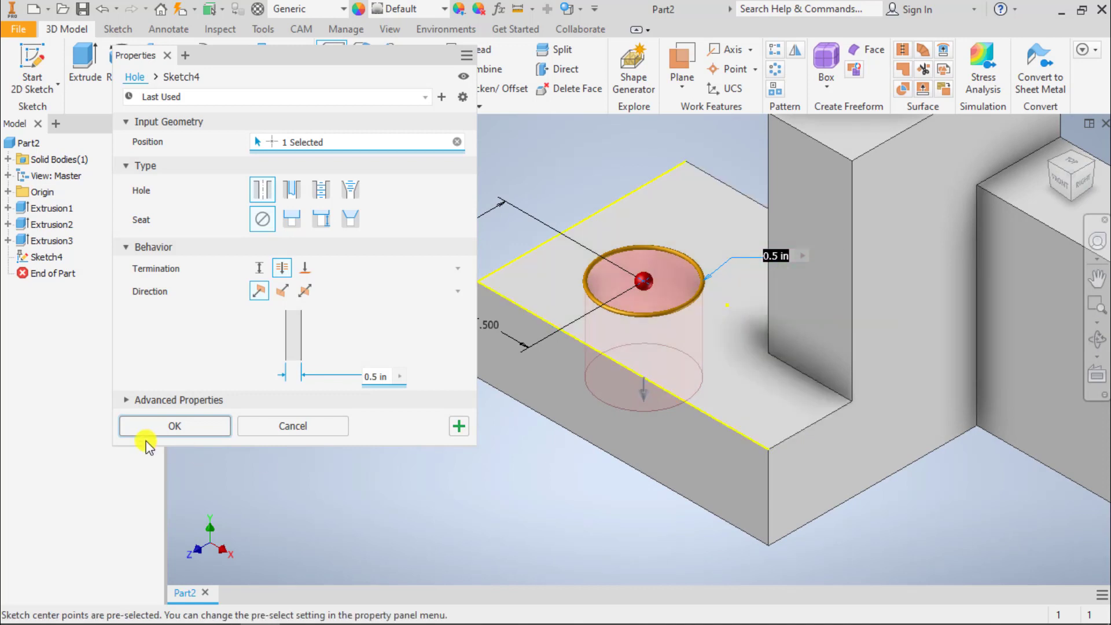
{"action": "left_click", "coordinate": [161, 429]}
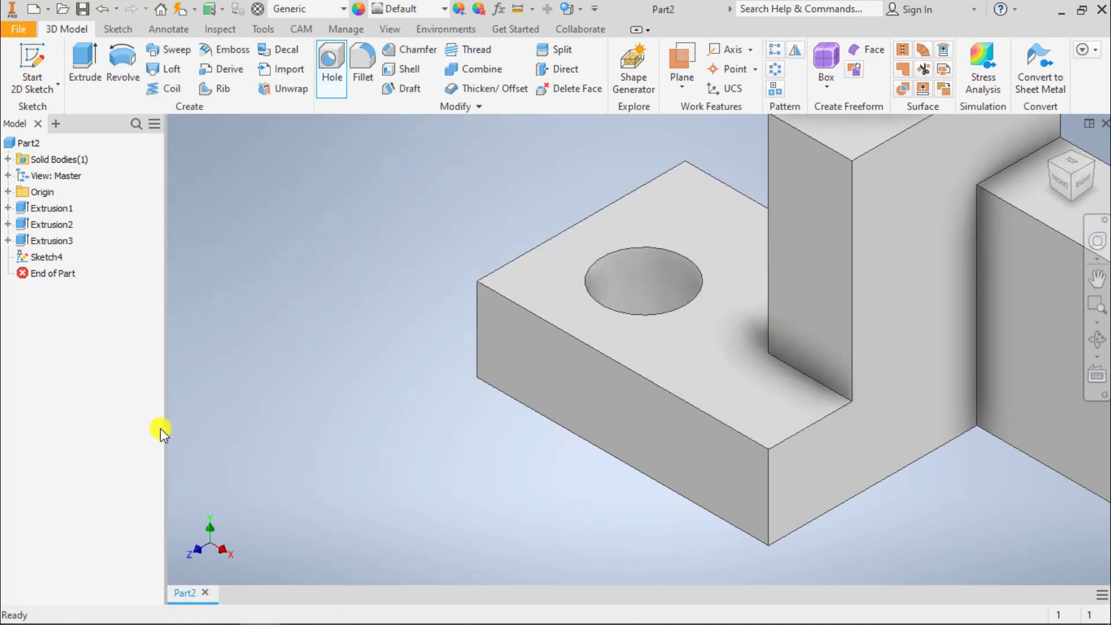
{"action": "middle_click_drag", "start_coordinate": [336, 237], "coordinate": [307, 260]}
{"action": "scroll", "coordinate": [293, 285], "scroll_direction": "down", "scroll_amount": 4}
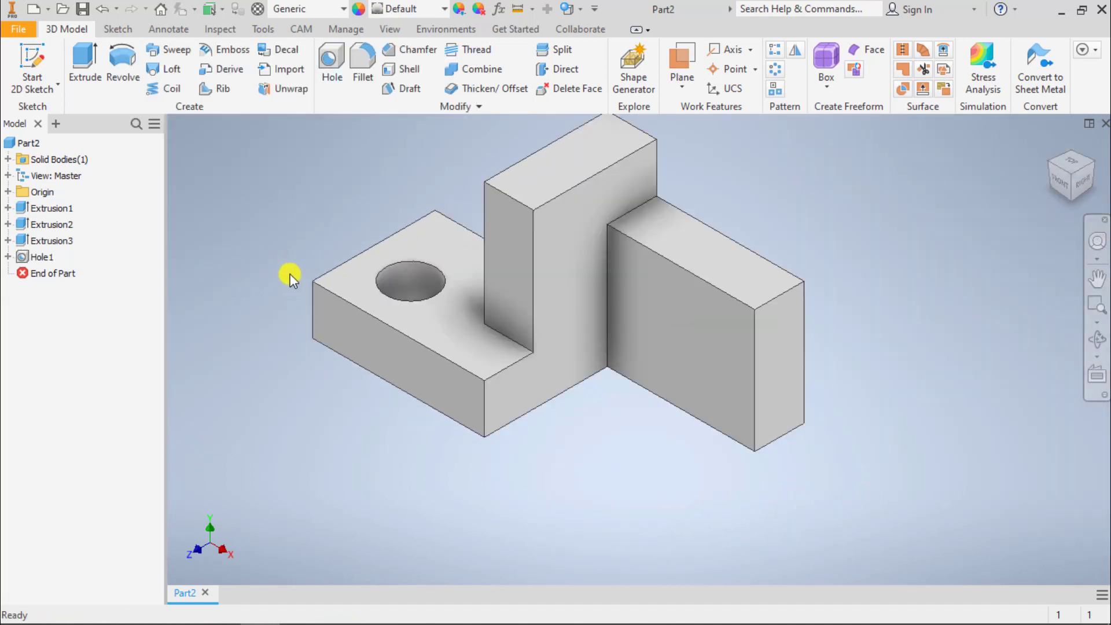
- Delete Hole1 along with its sketch
{"action": "right_click", "coordinate": [27, 254]}
{"action": "left_click", "coordinate": [58, 301]}
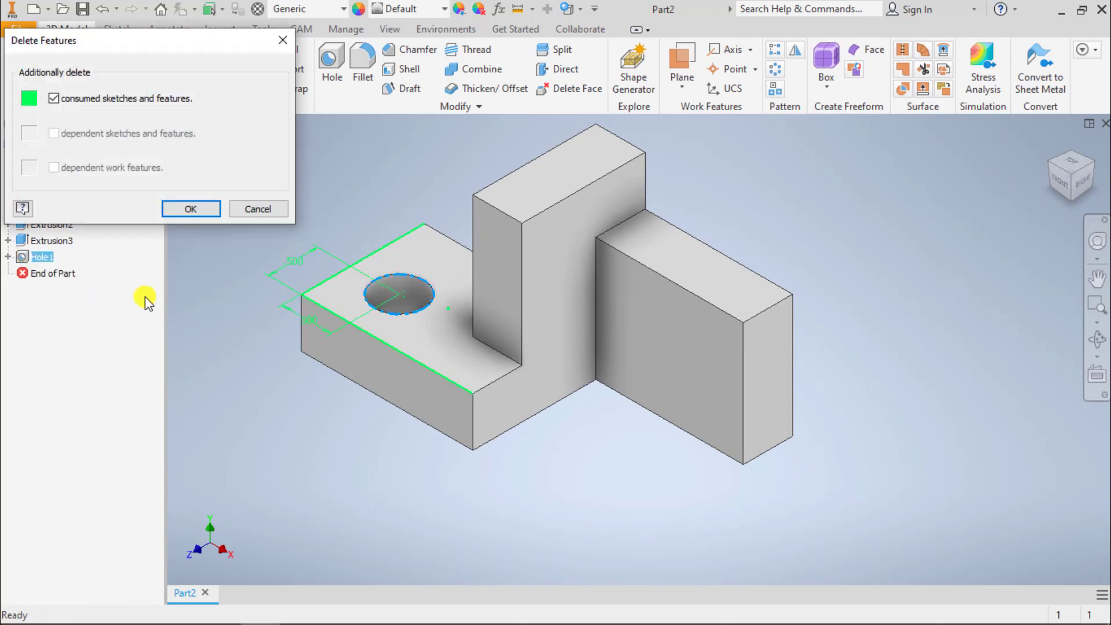
{"action": "left_click", "coordinate": [206, 209]}
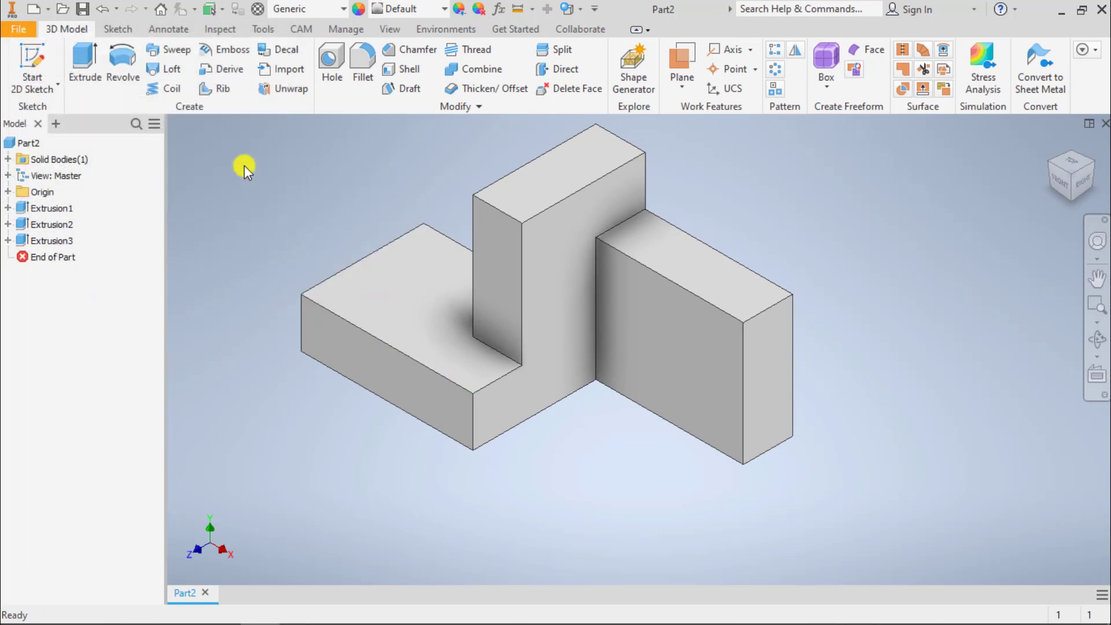
- Add a new 0.5 in hole on the base's top face, dimensioned .5 from two edges
{"action": "left_click", "coordinate": [335, 58]}
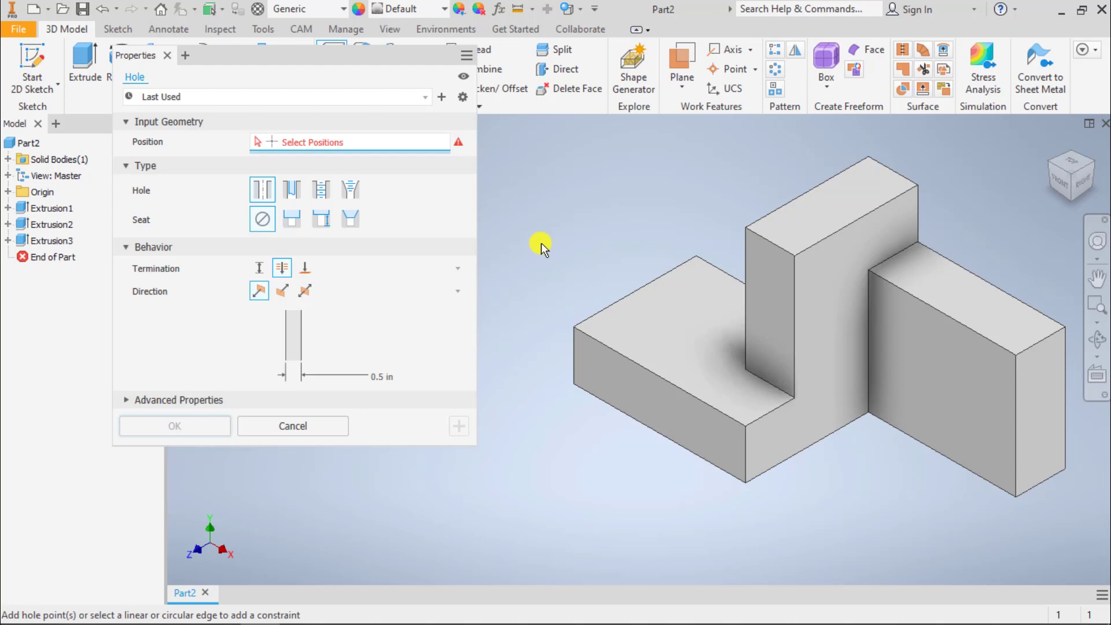
{"action": "left_click", "coordinate": [647, 328]}
{"action": "left_click", "coordinate": [620, 301]}
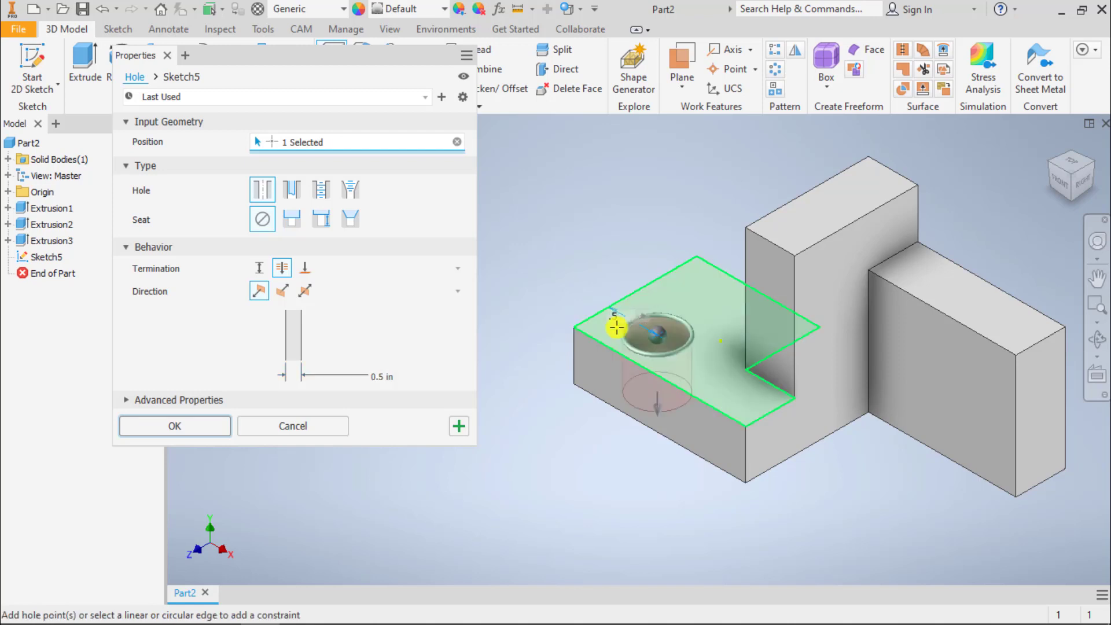
{"action": "left_click", "coordinate": [605, 348]}
{"action": "type", "text": ".5"}
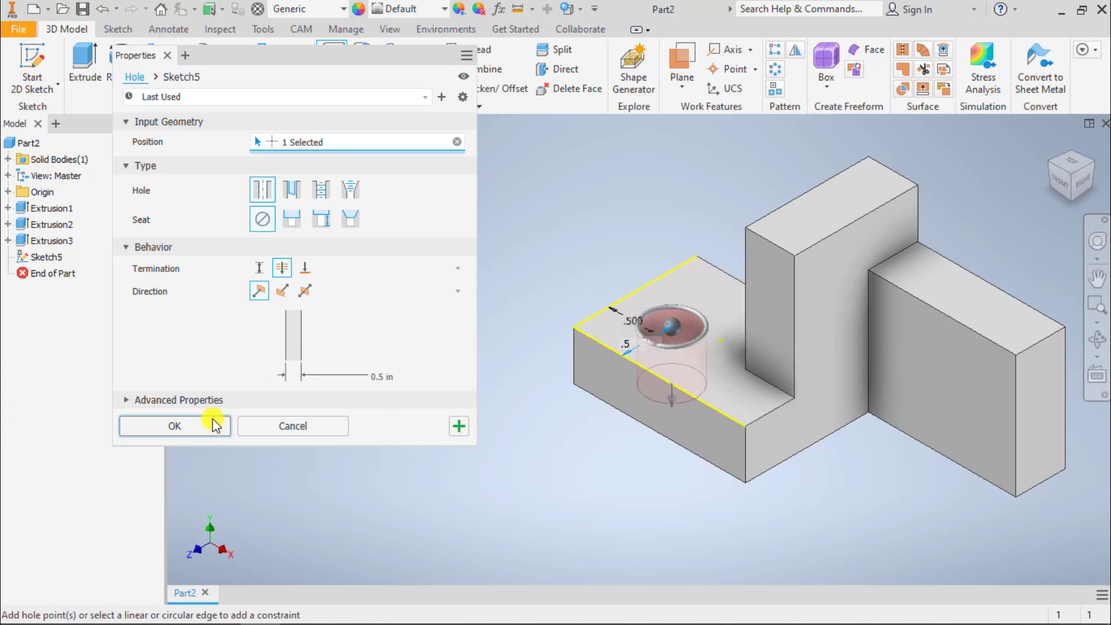
{"action": "left_click", "coordinate": [213, 421]}
{"action": "key", "text": "F2"}
{"action": "left_click_drag", "start_coordinate": [481, 238], "coordinate": [395, 241]}
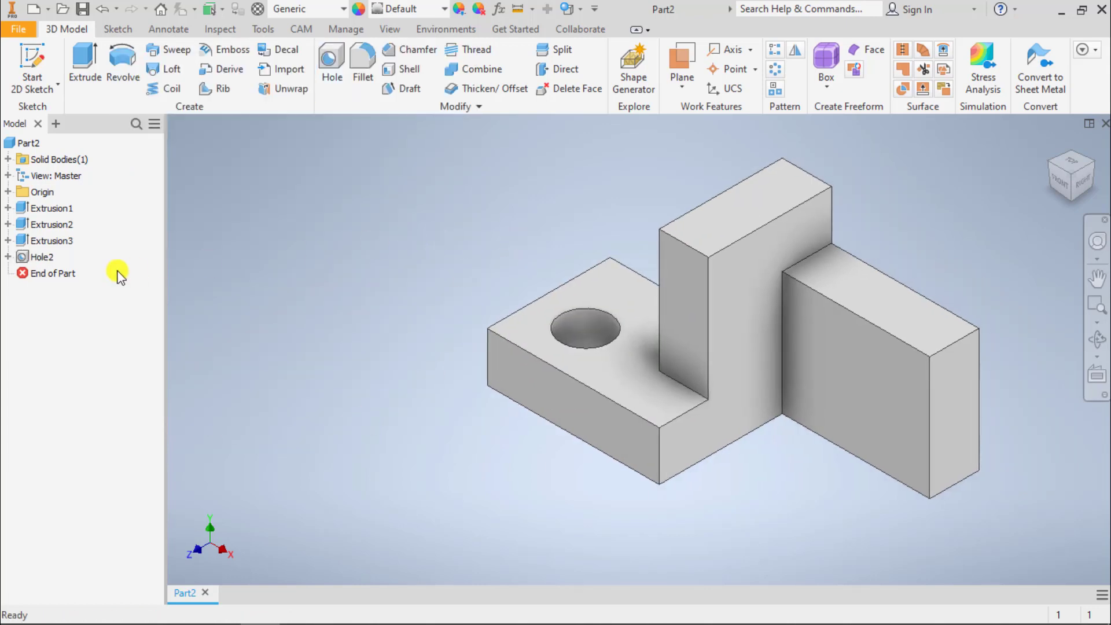
{"action": "left_click", "coordinate": [8, 256]}
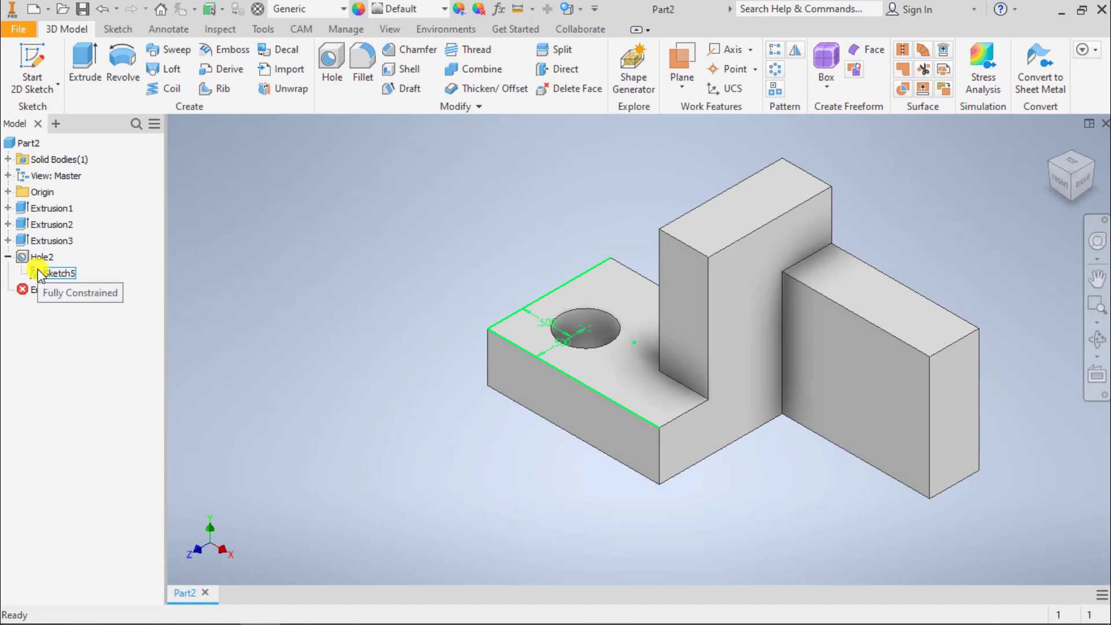
{"action": "double_click", "coordinate": [37, 273]}
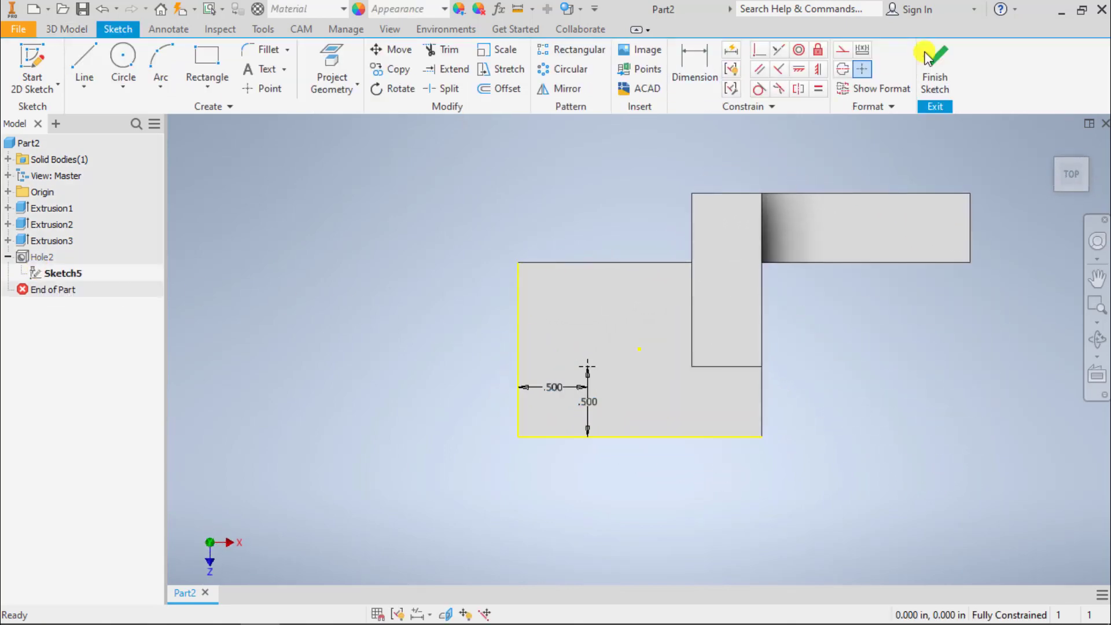
{"action": "left_click", "coordinate": [935, 66]}
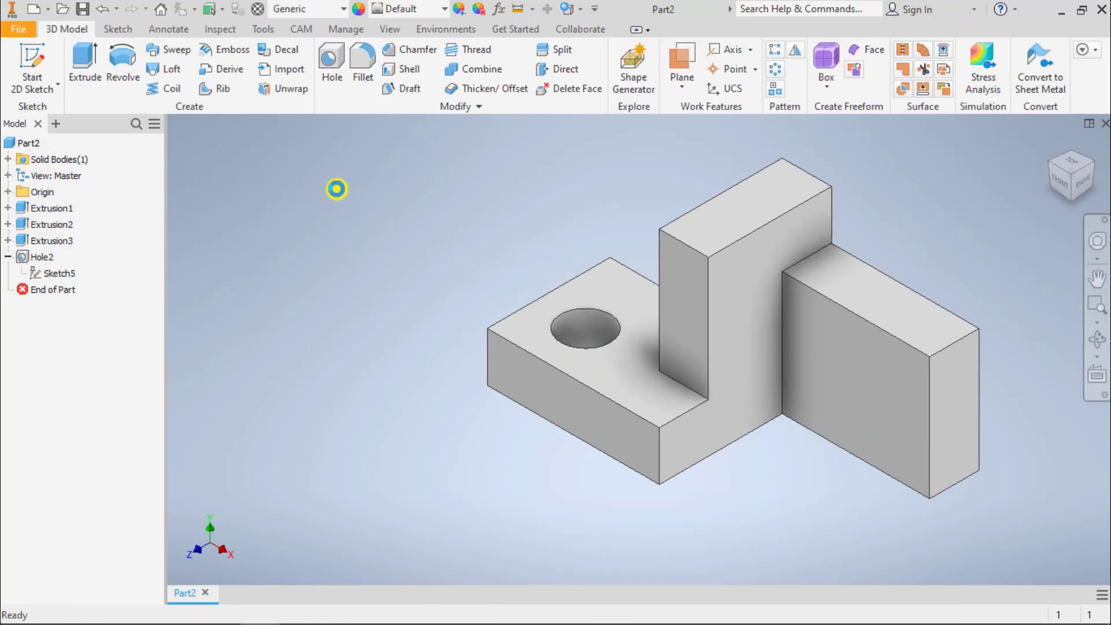
{"action": "left_click", "coordinate": [7, 257]}
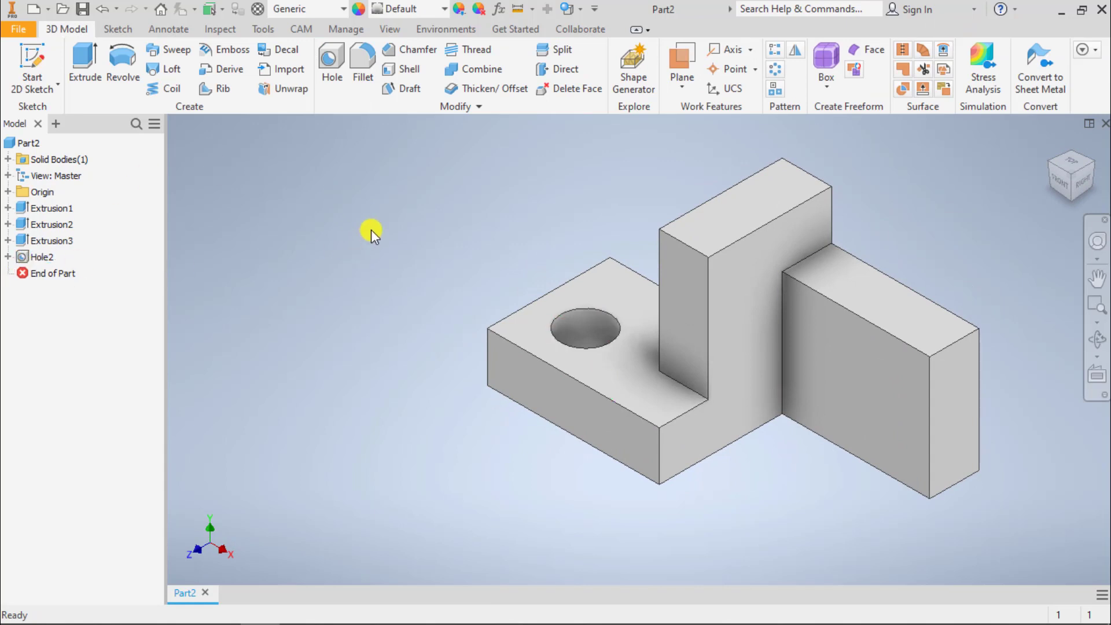